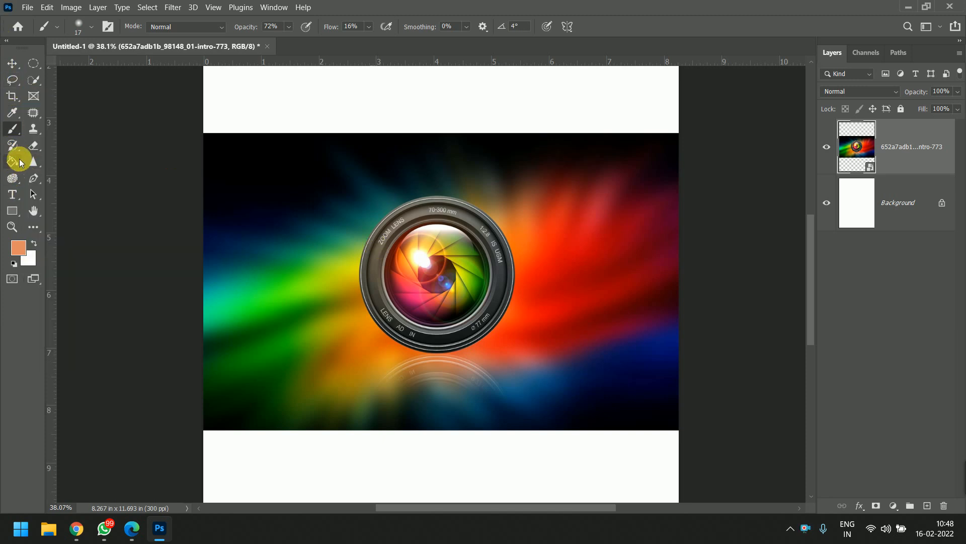
- Draw a black-filled circle about 827 px in diameter over the camera lens with the Ellipse tool
{"action": "left_click", "coordinate": [12, 211]}
{"action": "left_click", "coordinate": [65, 222]}
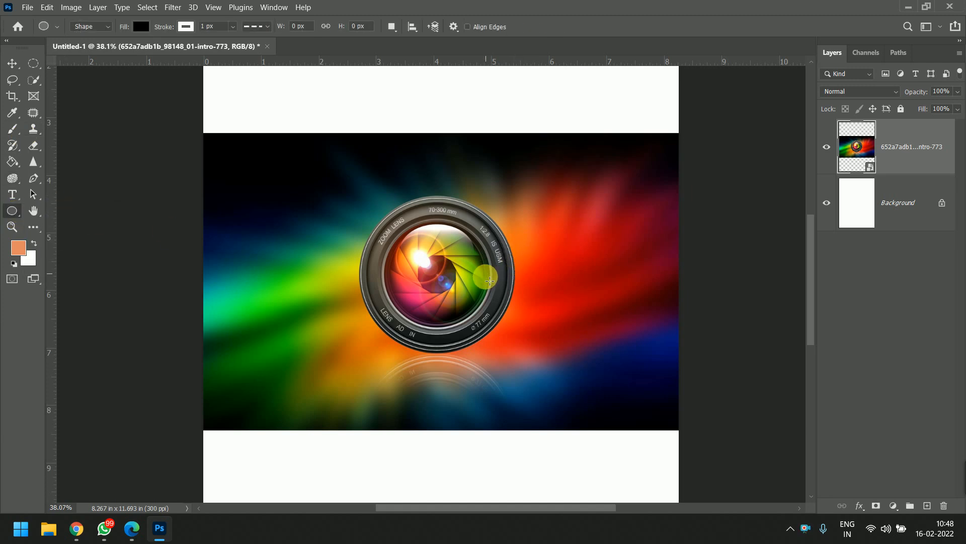
{"action": "left_click_drag", "start_coordinate": [383, 195], "coordinate": [522, 357]}
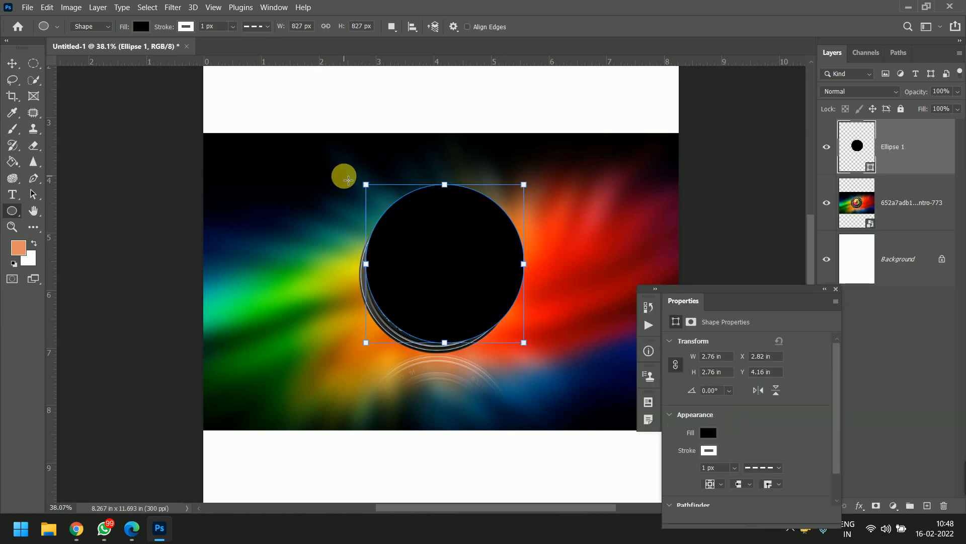
- Move the black circle off the lens toward the image's upper-right area and close the shape properties
{"action": "left_click", "coordinate": [12, 64]}
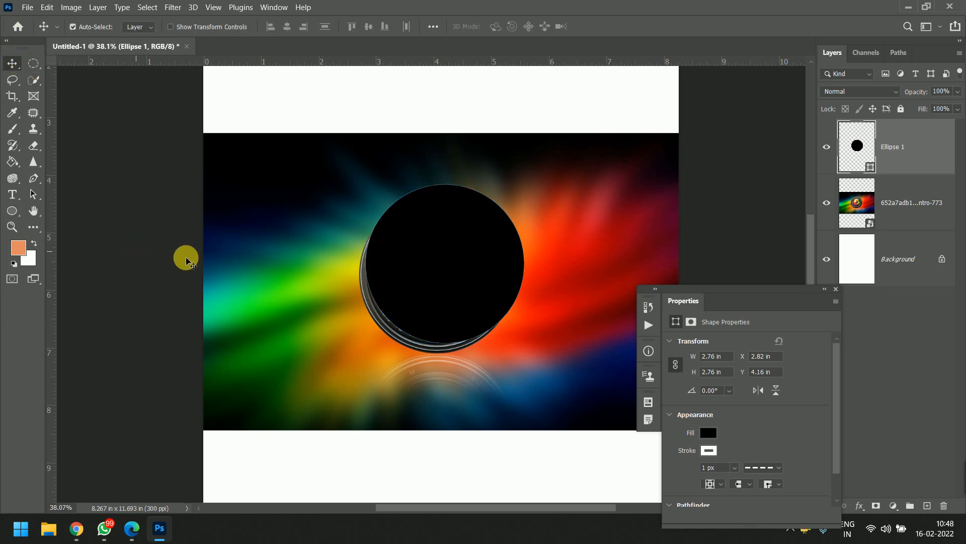
{"action": "left_click", "coordinate": [139, 252]}
{"action": "left_click_drag", "start_coordinate": [421, 286], "coordinate": [621, 220]}
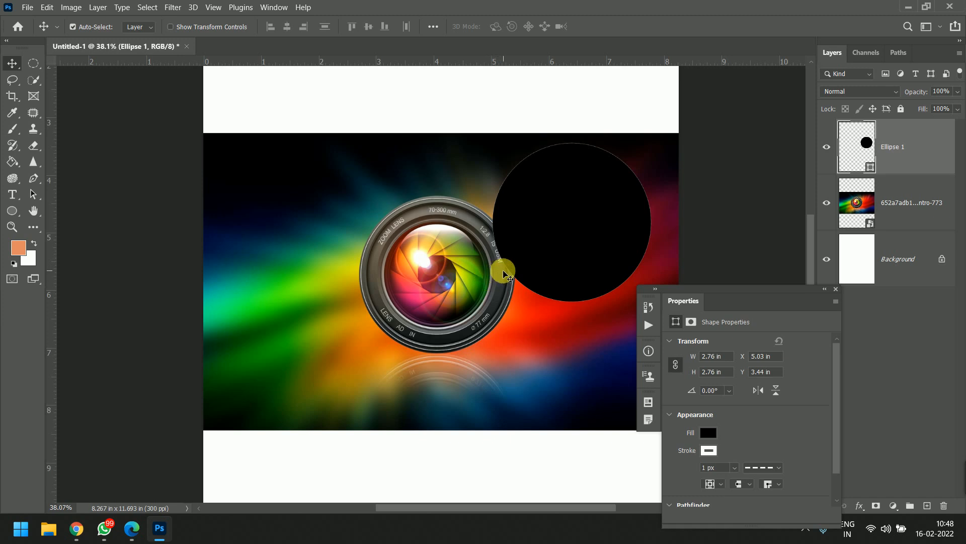
{"action": "left_click", "coordinate": [836, 290]}
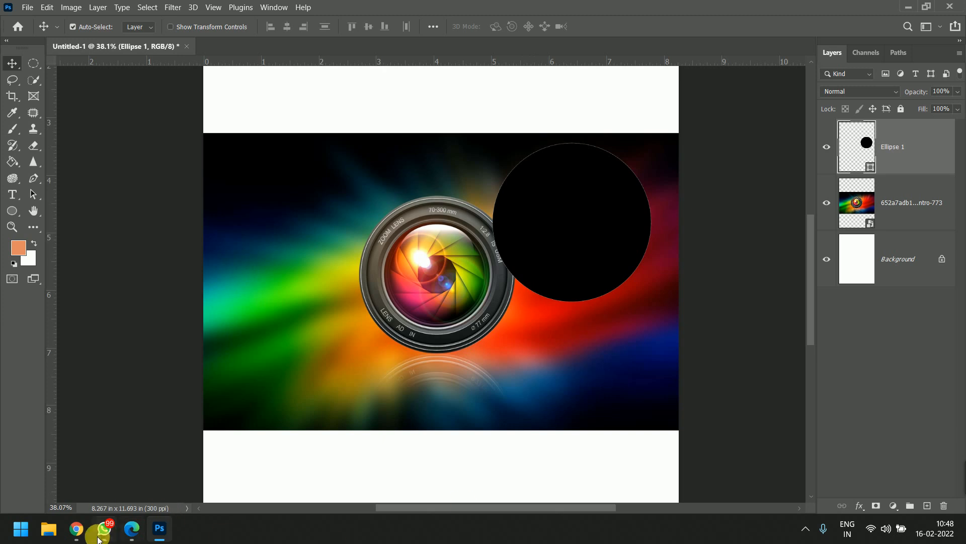
- Move the black circle back over the camera lens
{"action": "mouse_move", "coordinate": [964, 481]}
{"action": "left_click", "coordinate": [601, 496]}
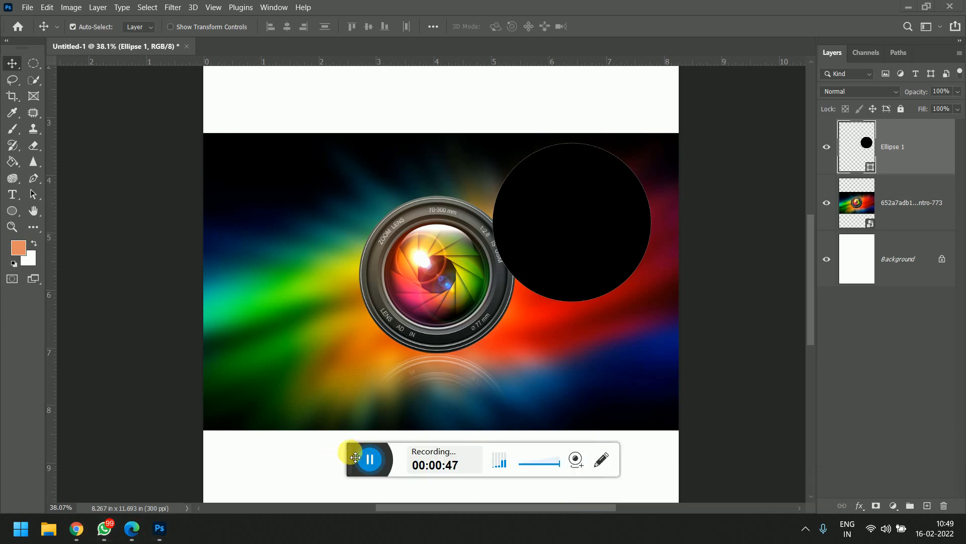
{"action": "left_click_drag", "start_coordinate": [351, 455], "coordinate": [964, 487]}
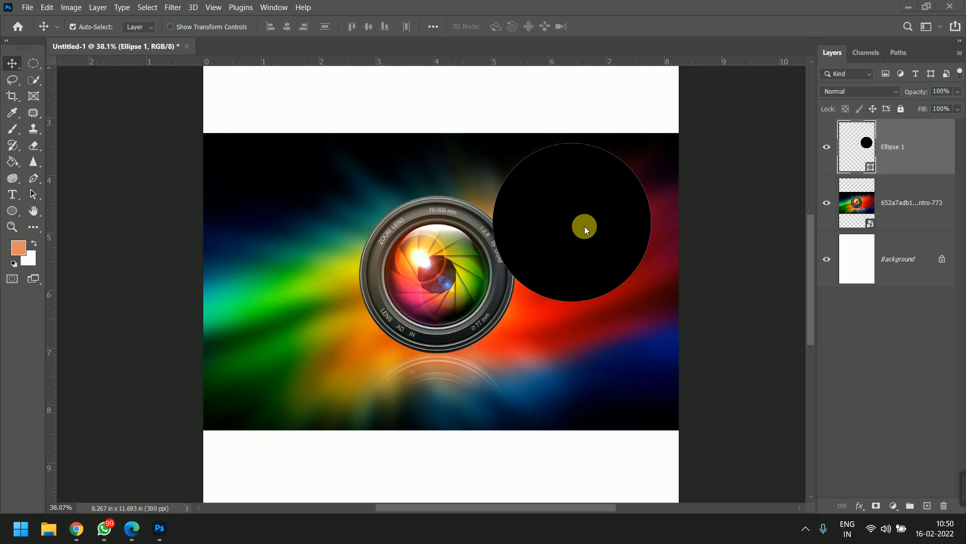
{"action": "left_click_drag", "start_coordinate": [508, 246], "coordinate": [427, 271]}
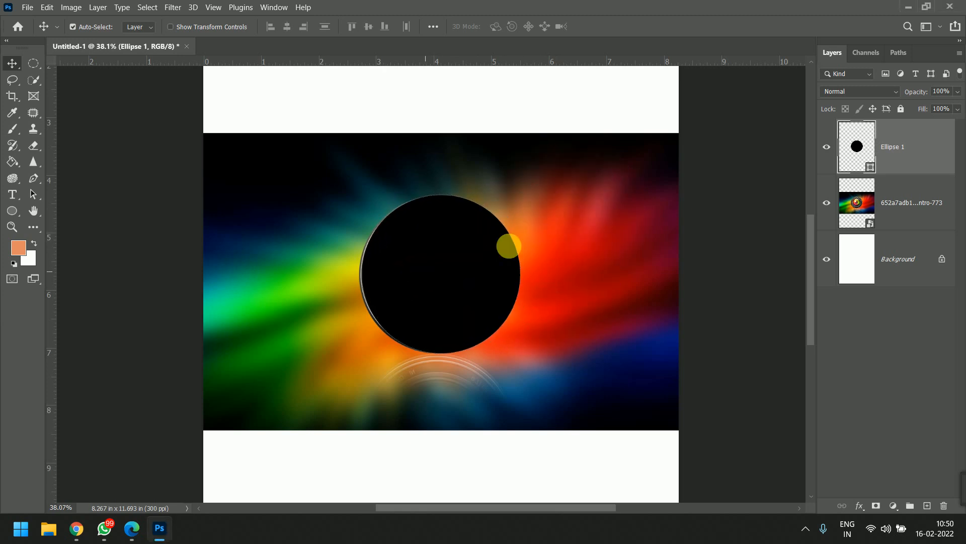
- Try clipping the Ellipse 1 layer to the lens image layer, and release the clipping mask
{"action": "left_click", "coordinate": [920, 176], "text": "alt"}
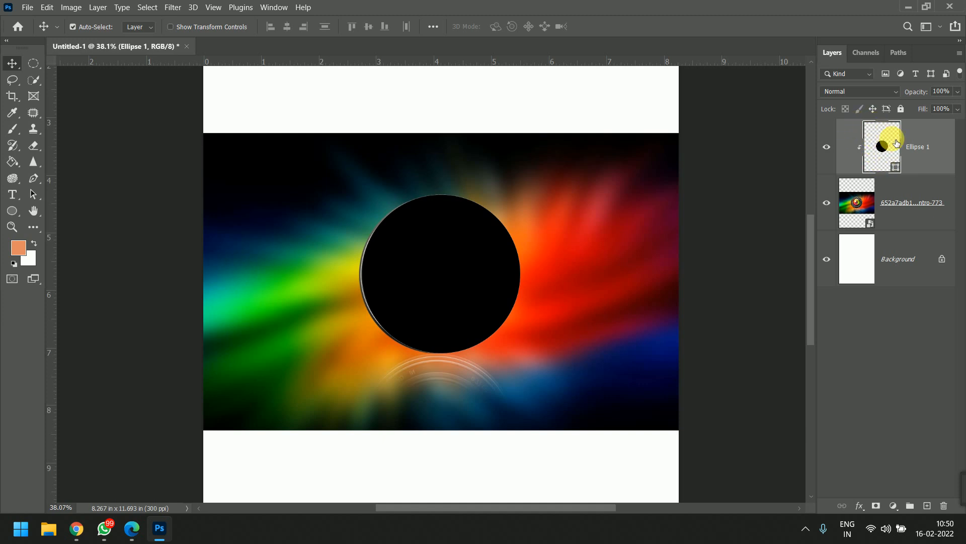
{"action": "key", "text": "ctrl+alt+g"}
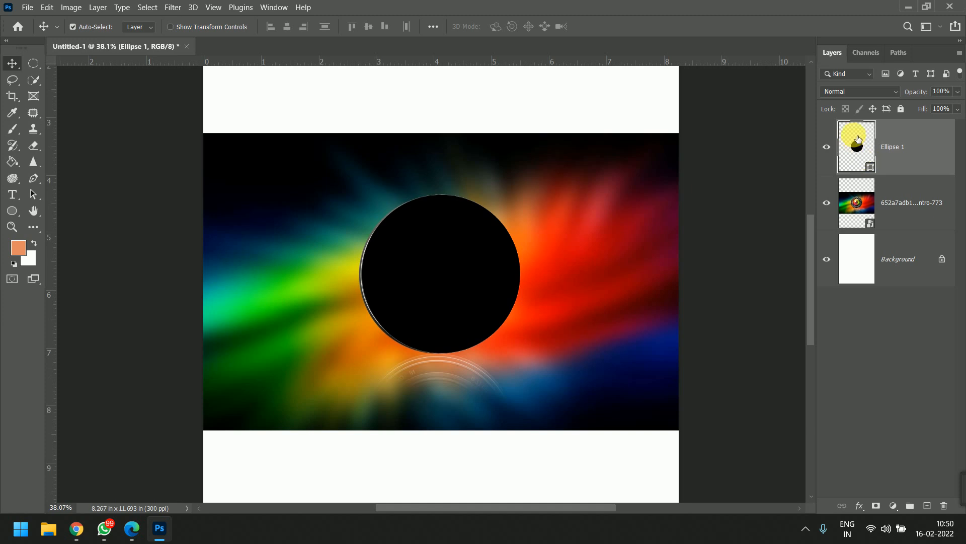
- Place the Ellipse 1 layer beneath the lens image layer and clip the image to the circle
{"action": "left_click_drag", "start_coordinate": [865, 151], "coordinate": [864, 237]}
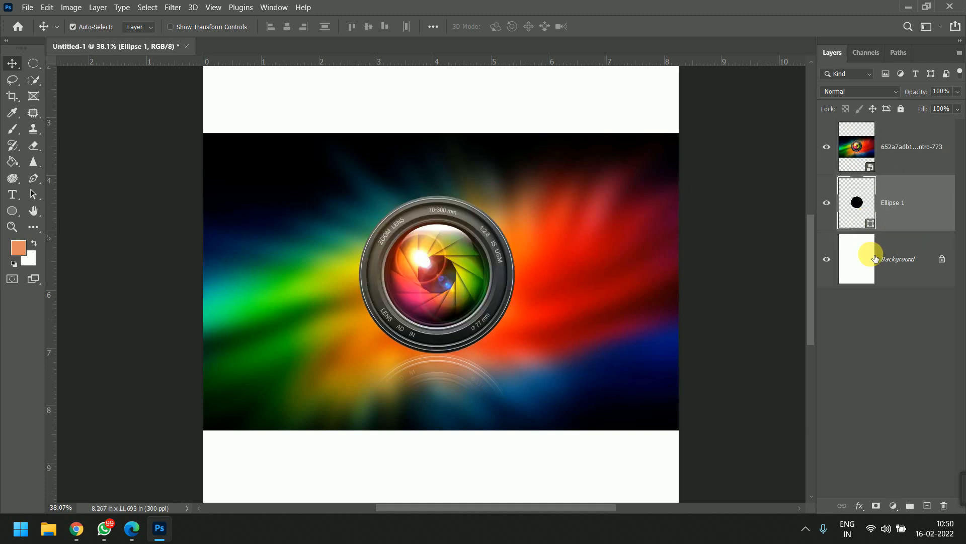
{"action": "left_click", "coordinate": [905, 168]}
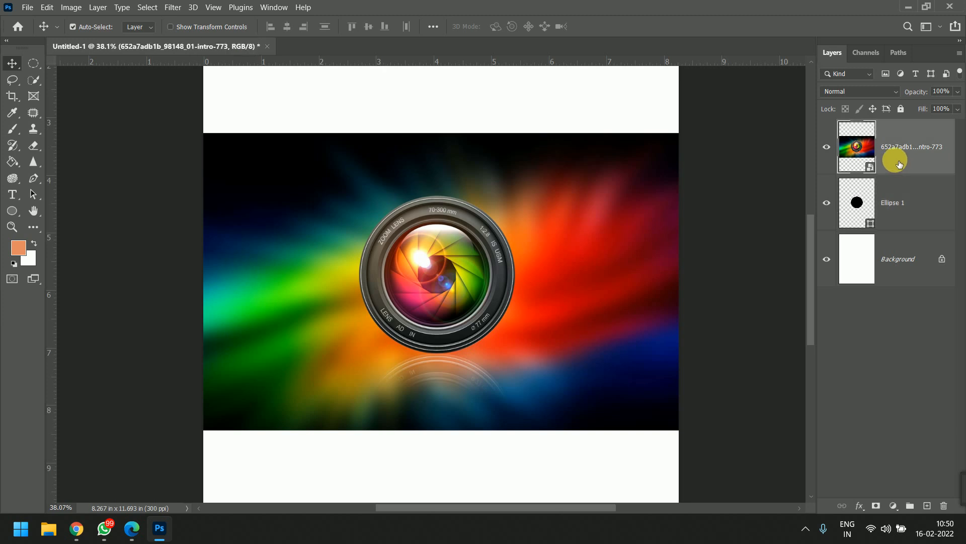
{"action": "left_click", "coordinate": [856, 204]}
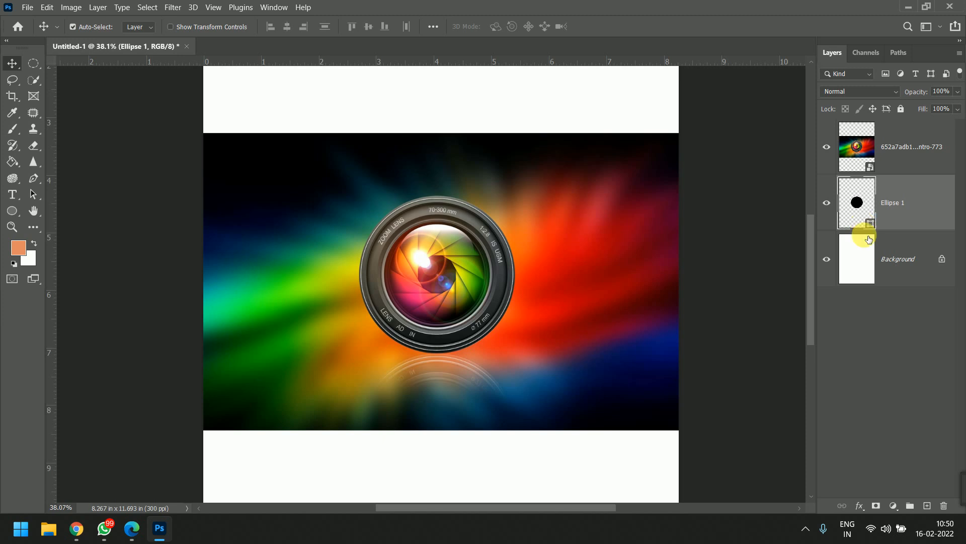
{"action": "left_click", "coordinate": [898, 179], "text": "alt"}
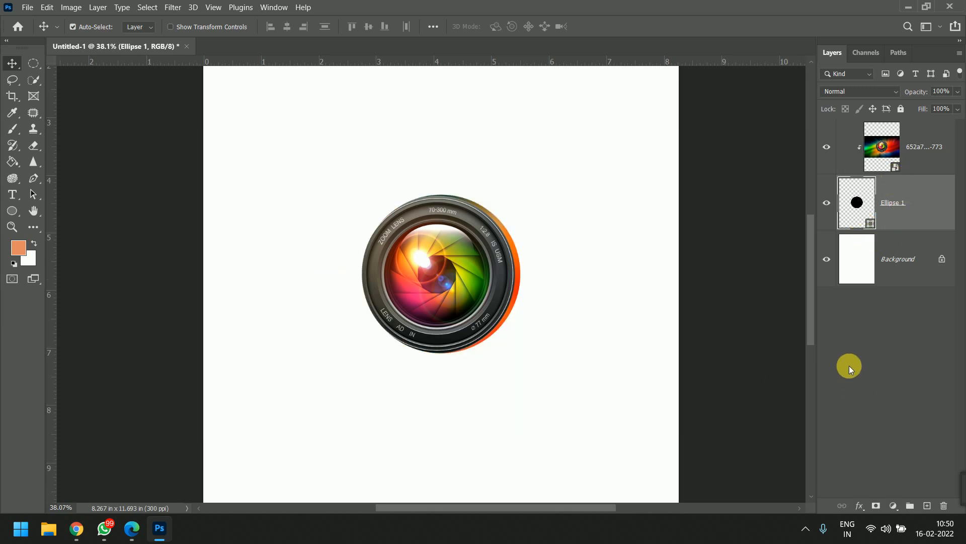
- Reposition the clipped image so the camera lens is centered inside the circle
{"action": "left_click_drag", "start_coordinate": [436, 258], "coordinate": [417, 279]}
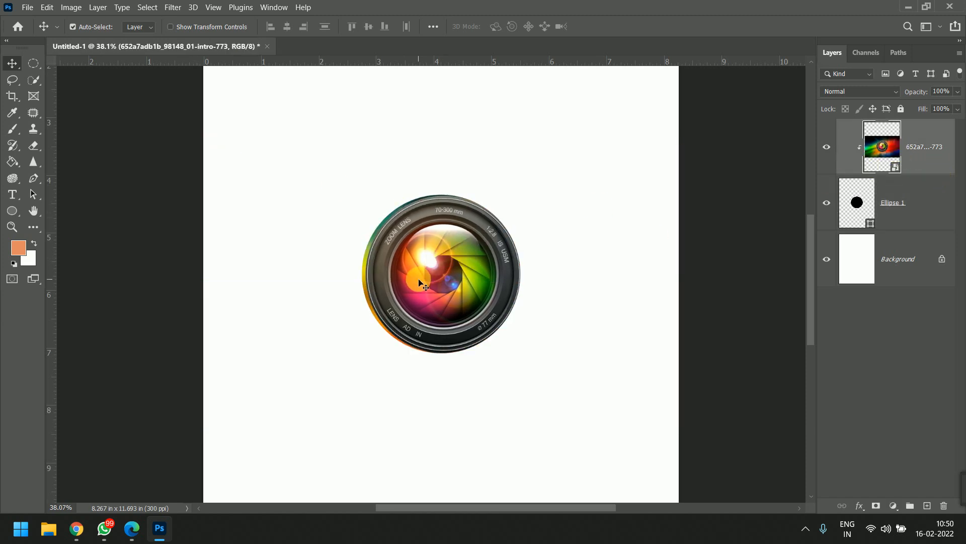
{"action": "scroll", "coordinate": [417, 280], "scroll_direction": "up", "scroll_amount": 5}
{"action": "scroll", "coordinate": [434, 280], "scroll_direction": "up", "scroll_amount": 5}
{"action": "left_click_drag", "start_coordinate": [498, 267], "coordinate": [493, 272]}
- Adjust the alignment of the circle and the lens image, and turn off automatic layer selection for the Move tool
{"action": "left_click", "coordinate": [893, 214]}
{"action": "scroll", "coordinate": [527, 234], "scroll_direction": "down", "scroll_amount": 5}
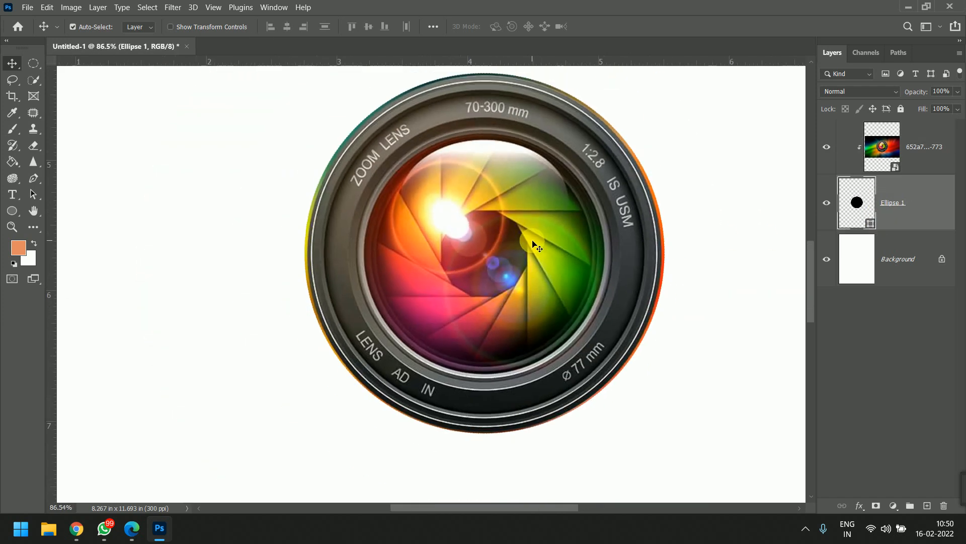
{"action": "left_click_drag", "start_coordinate": [675, 245], "coordinate": [670, 296]}
{"action": "left_click", "coordinate": [921, 218]}
{"action": "mouse_move", "coordinate": [535, 263]}
{"action": "left_mouse_down"}
{"action": "mouse_move", "coordinate": [521, 280]}
{"action": "mouse_move", "coordinate": [494, 253]}
{"action": "mouse_move", "coordinate": [533, 275]}
{"action": "left_mouse_up"}
{"action": "left_click", "coordinate": [86, 27]}
- Try moving the Ellipse 1 layer independently of the clipped image, and undo the move
{"action": "left_click", "coordinate": [893, 204]}
{"action": "left_click_drag", "start_coordinate": [491, 241], "coordinate": [452, 185]}
{"action": "key", "text": "ctrl+z"}
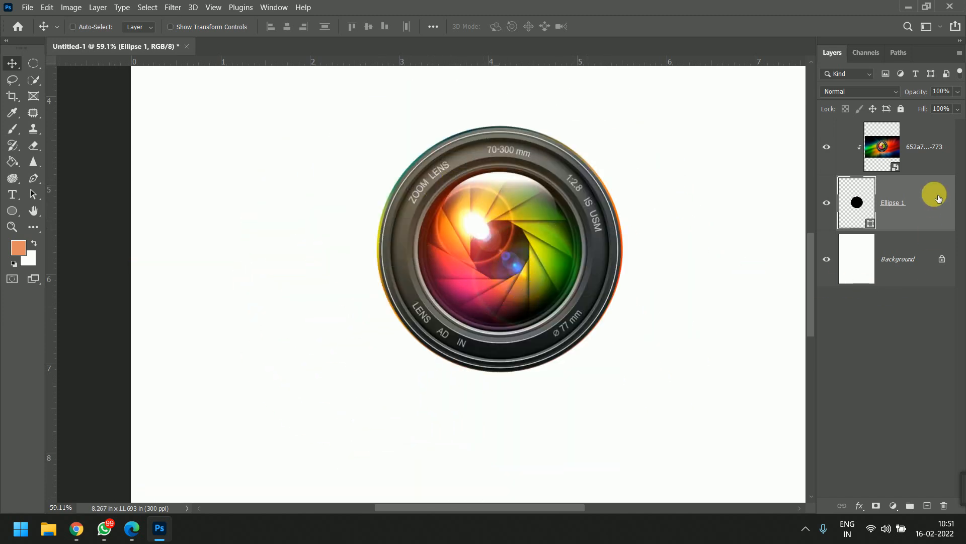
- Try moving the clipped lens image and its circle on the canvas, and undo the move
{"action": "left_click", "coordinate": [922, 155], "text": "ctrl"}
{"action": "scroll", "coordinate": [544, 348], "scroll_direction": "down", "scroll_amount": 3}
{"action": "left_click_drag", "start_coordinate": [510, 288], "coordinate": [494, 323]}
{"action": "left_click", "coordinate": [906, 156]}
{"action": "key", "text": "ctrl+z"}
- Undo the recent edits back to before the lens image was clipped to the circle
{"action": "left_click", "coordinate": [891, 223]}
{"action": "left_click", "coordinate": [923, 151], "text": "shift"}
{"action": "key", "text": "ctrl+z"}
{"action": "key", "text": "ctrl+z"}
{"action": "key", "text": "ctrl+z"}
{"action": "key", "text": "ctrl+z"}
{"action": "key", "text": "ctrl+z"}
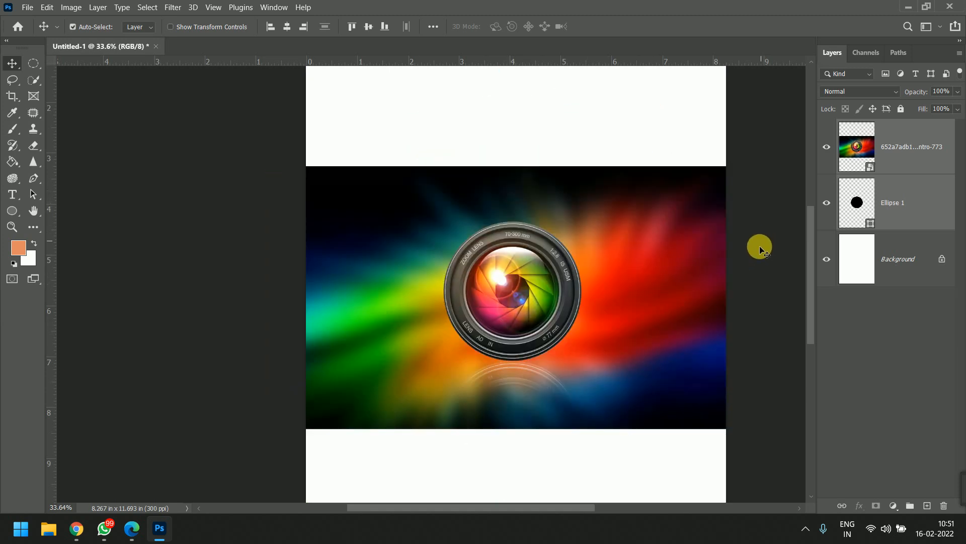
{"action": "left_click", "coordinate": [894, 151]}
{"action": "left_click_drag", "start_coordinate": [927, 147], "coordinate": [922, 227]}
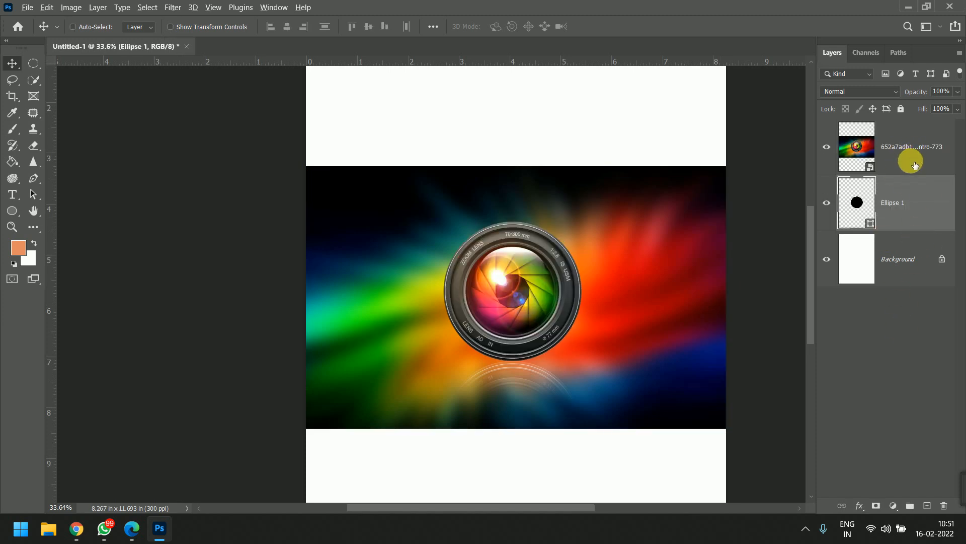
- Switch to the Google Meet call in Chrome, mute the participant with the live microphone for everyone, and return to Photoshop
{"action": "mouse_move", "coordinate": [76, 526]}
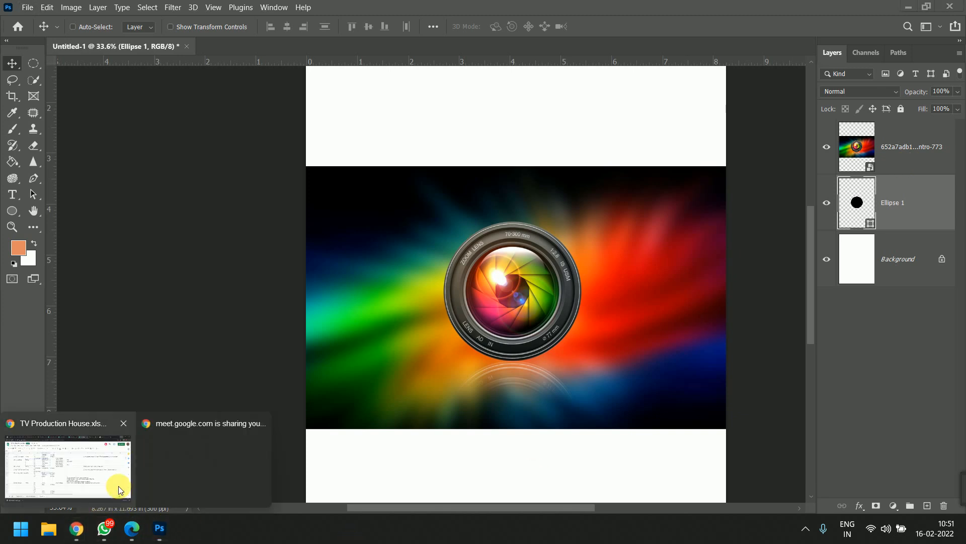
{"action": "left_click", "coordinate": [76, 527]}
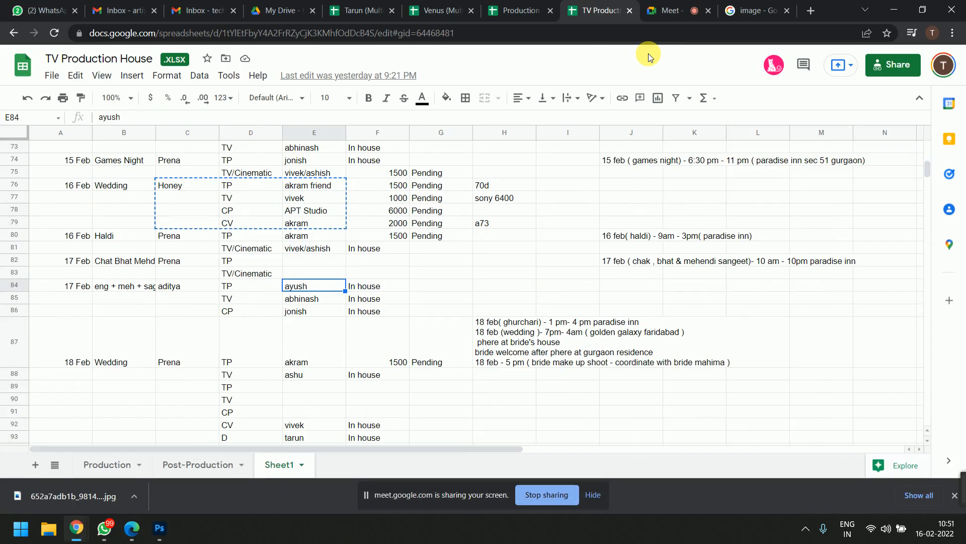
{"action": "left_click", "coordinate": [704, 6]}
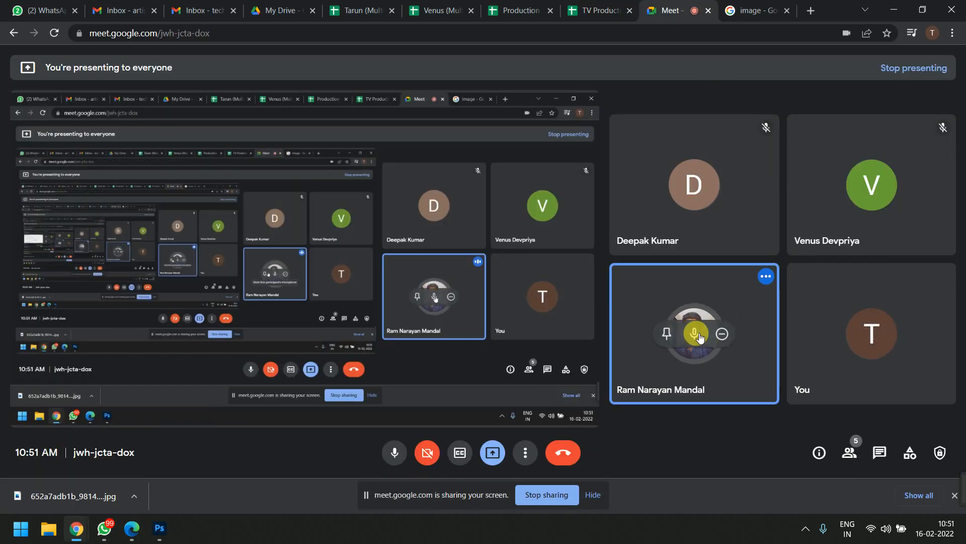
{"action": "left_click", "coordinate": [695, 347]}
{"action": "left_click", "coordinate": [556, 289]}
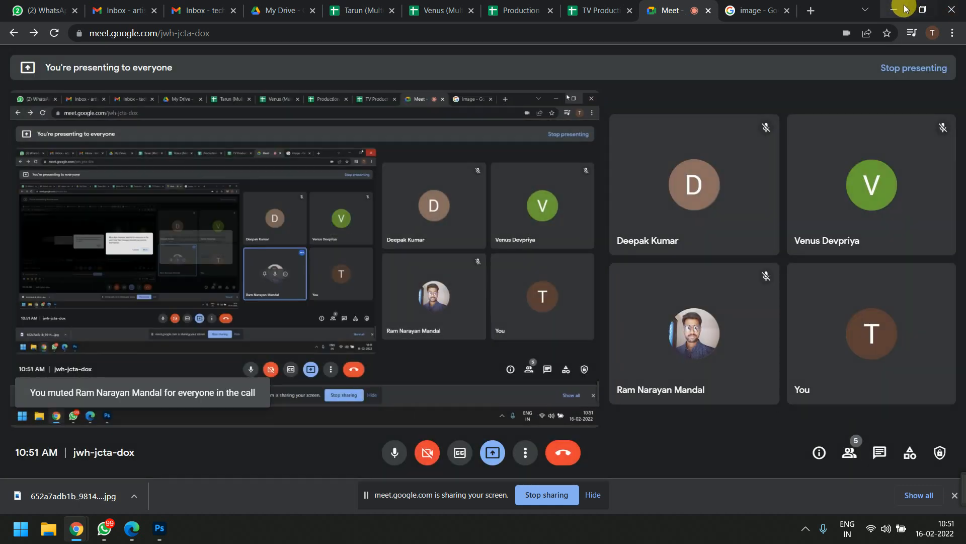
{"action": "left_click", "coordinate": [894, 11]}
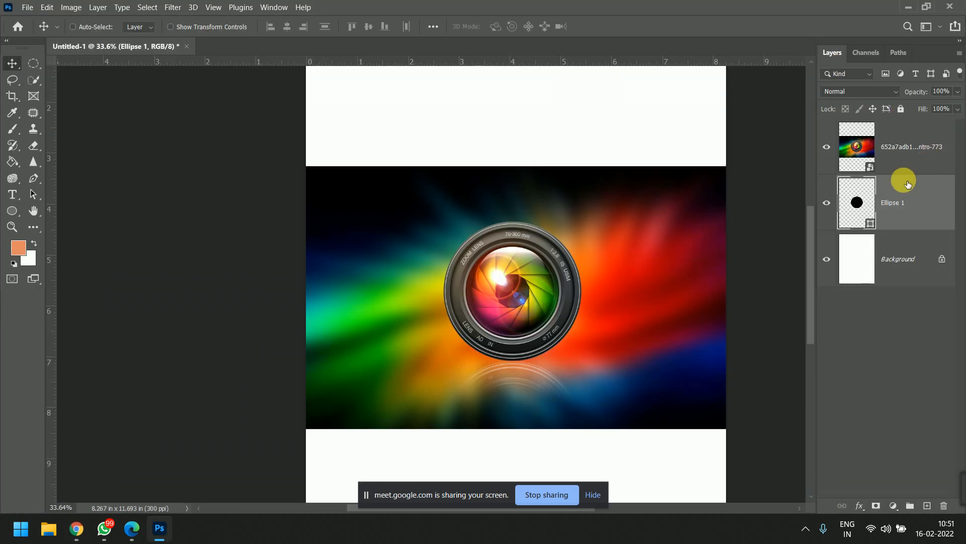
- Clip the lens image layer to the Ellipse 1 layer below it and hide the screen-sharing notice
{"action": "left_click", "coordinate": [884, 150]}
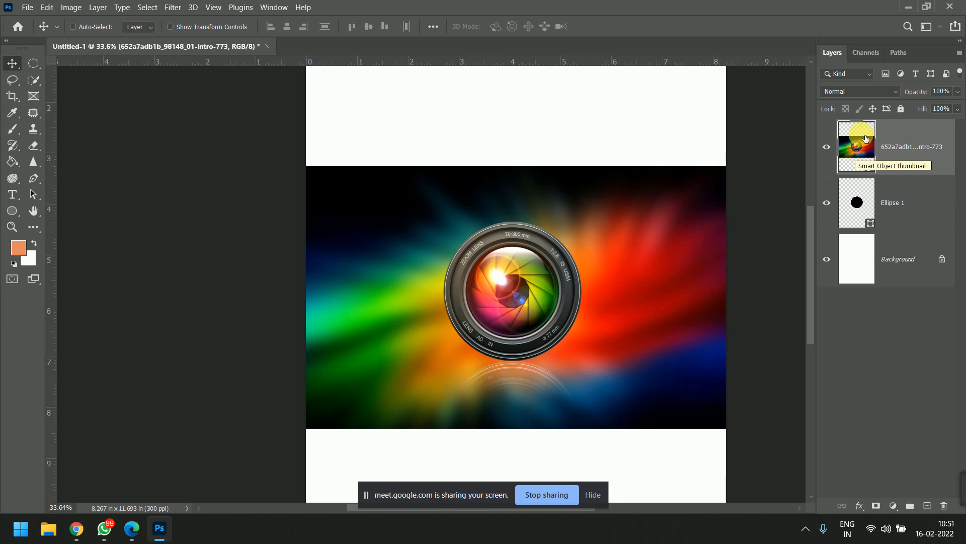
{"action": "left_click", "coordinate": [872, 206]}
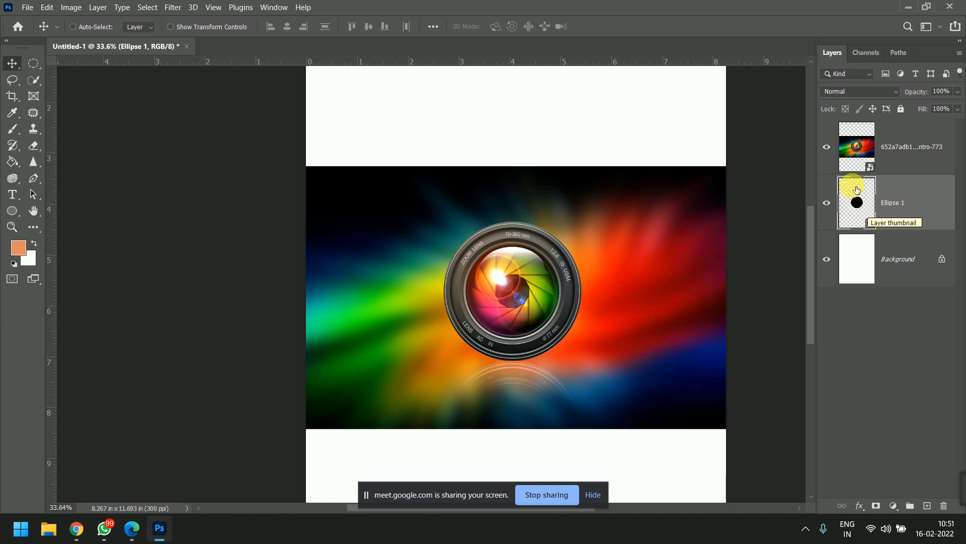
{"action": "left_click", "coordinate": [913, 156]}
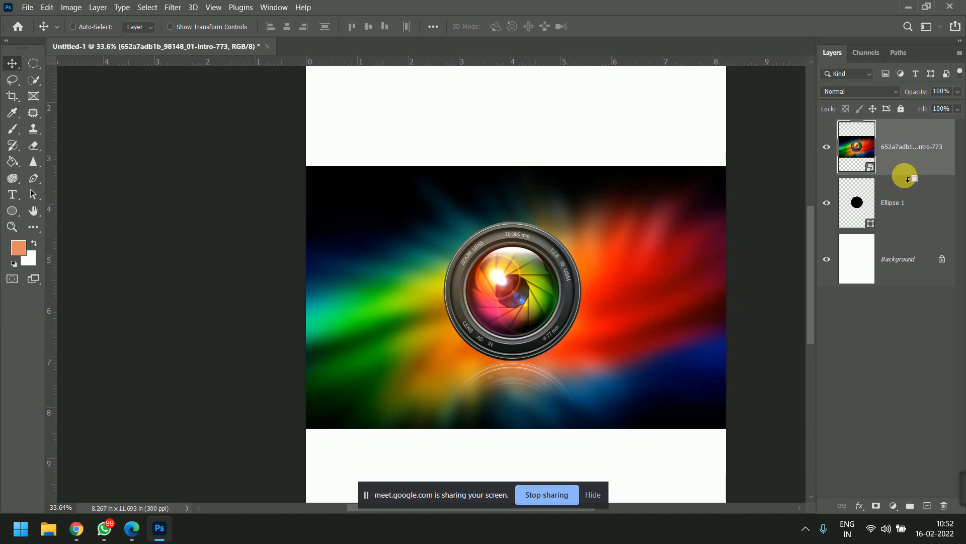
{"action": "left_click", "coordinate": [909, 179], "text": "alt"}
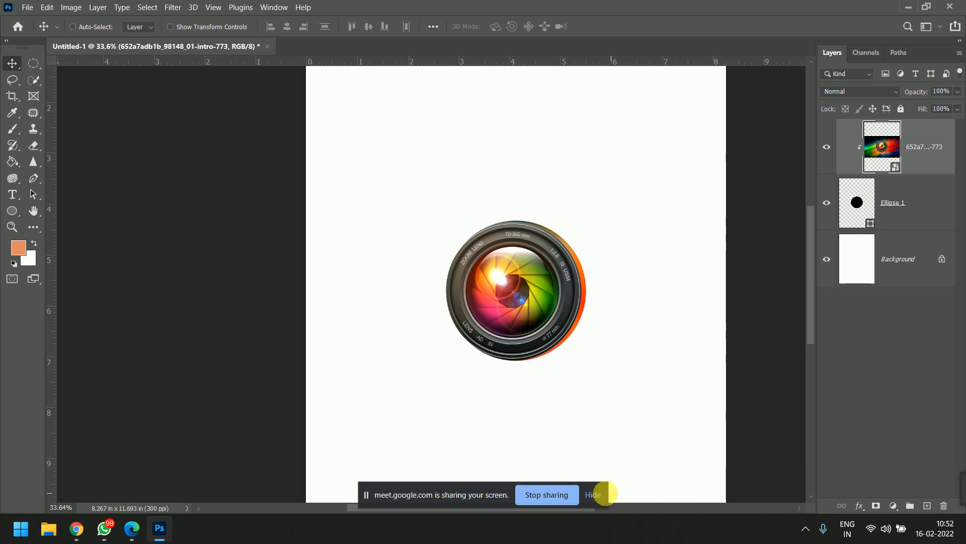
{"action": "left_click", "coordinate": [594, 494]}
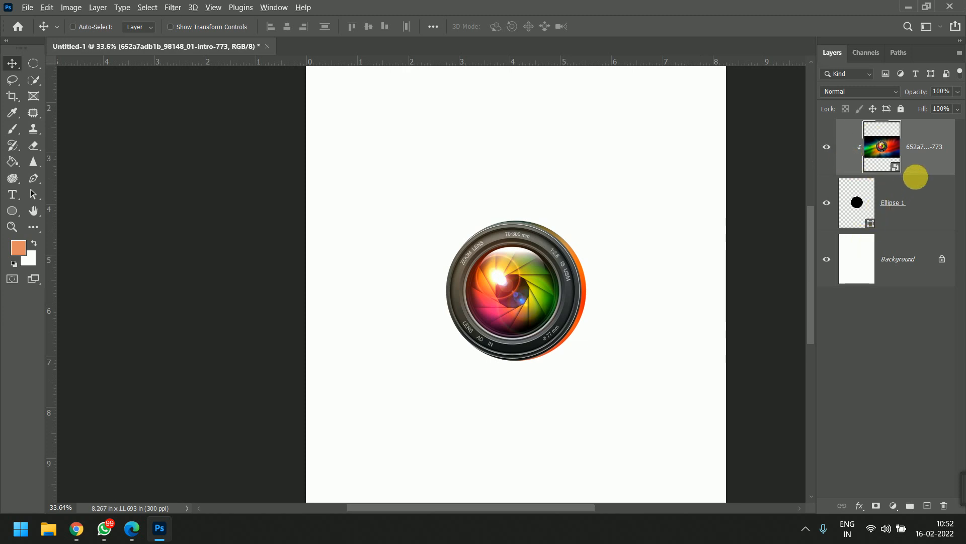
- Change the fill color of the Ellipse 1 shape to dark red
{"action": "left_click", "coordinate": [860, 212]}
{"action": "double_click", "coordinate": [860, 211]}
{"action": "left_click", "coordinate": [666, 281]}
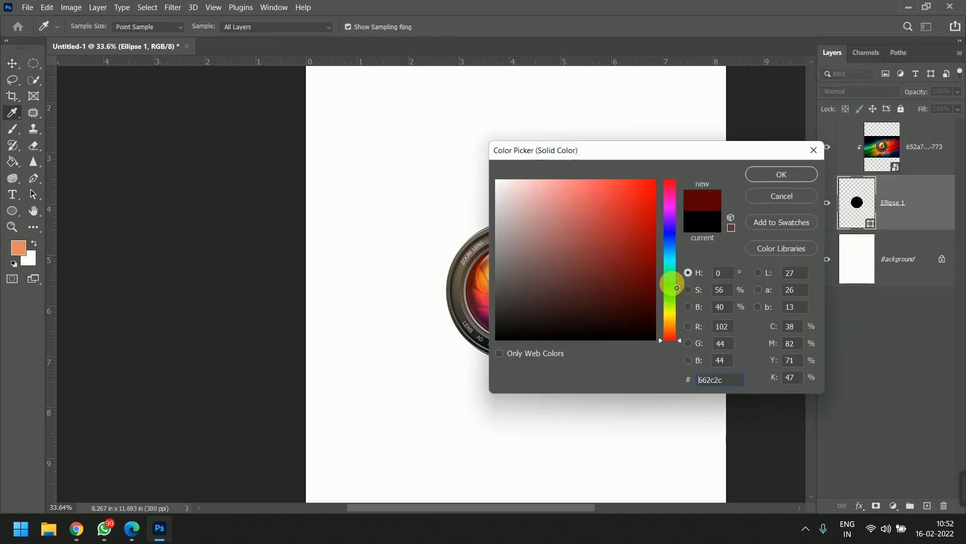
{"action": "left_click", "coordinate": [760, 177]}
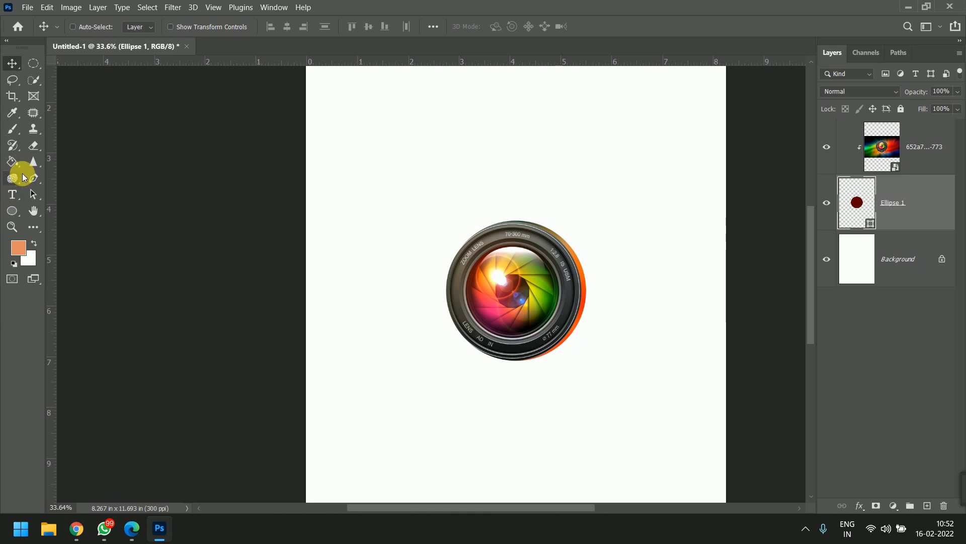
{"action": "left_click", "coordinate": [12, 211]}
{"action": "left_click_drag", "start_coordinate": [566, 314], "coordinate": [613, 336]}
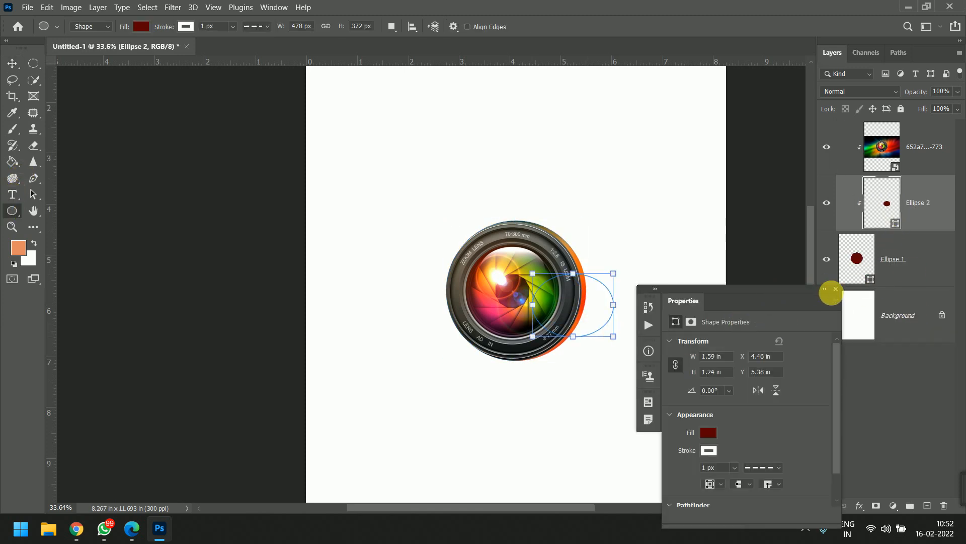
{"action": "key", "text": "ctrl+z"}
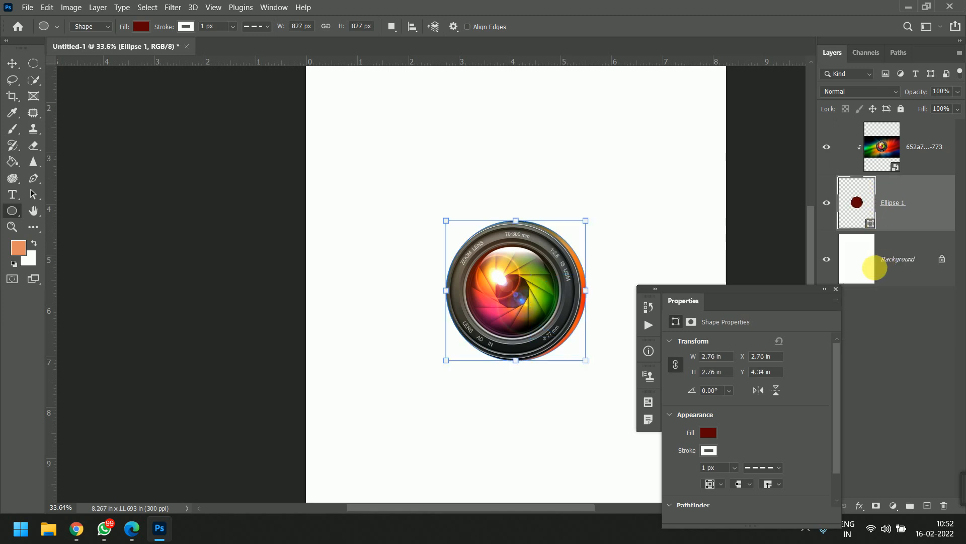
{"action": "left_click", "coordinate": [835, 290]}
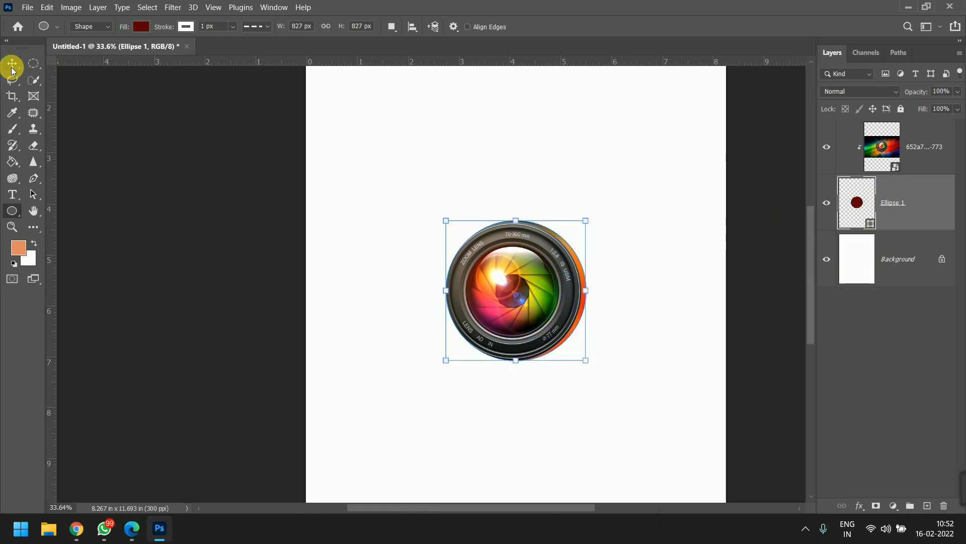
- Make an elliptical selection overlapping the circle's lower-right edge, then rasterize the Ellipse 1 layer and fill the selection with white
{"action": "left_click", "coordinate": [34, 63]}
{"action": "left_click_drag", "start_coordinate": [631, 260], "coordinate": [544, 354]}
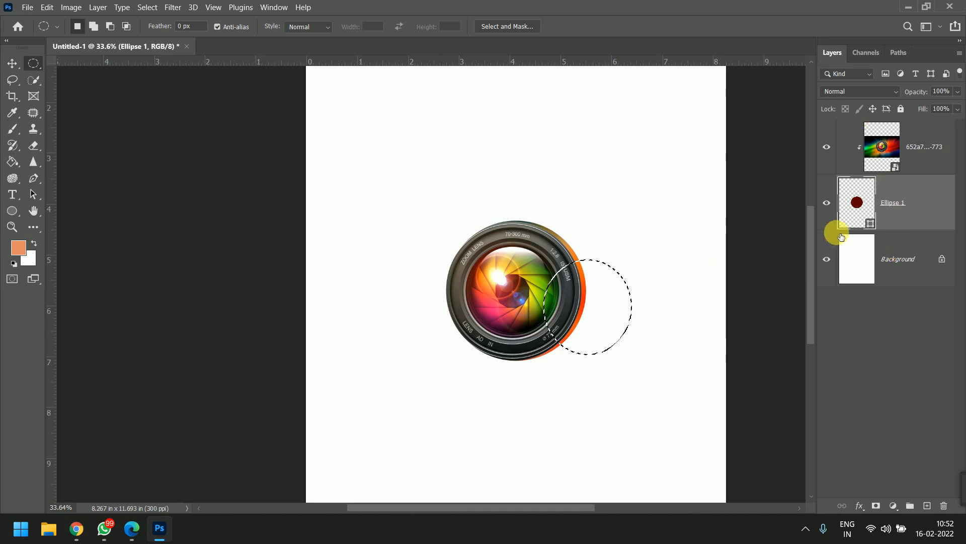
{"action": "right_click", "coordinate": [891, 217]}
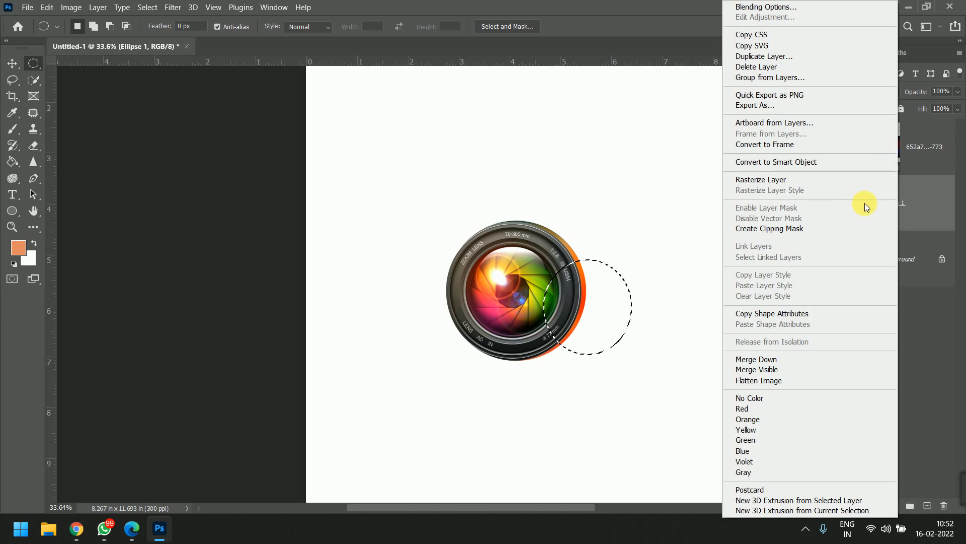
{"action": "left_click", "coordinate": [803, 180]}
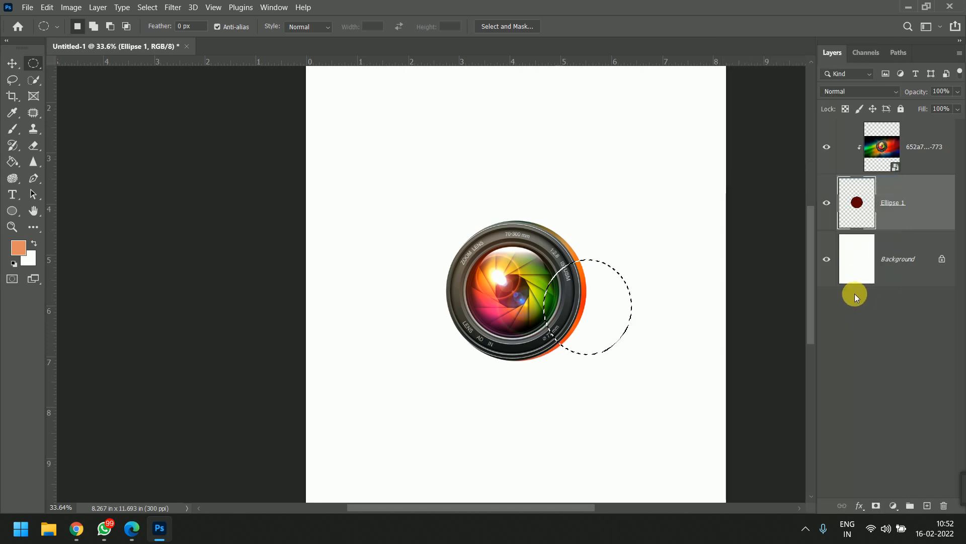
{"action": "key", "text": "alt+BackSpace"}
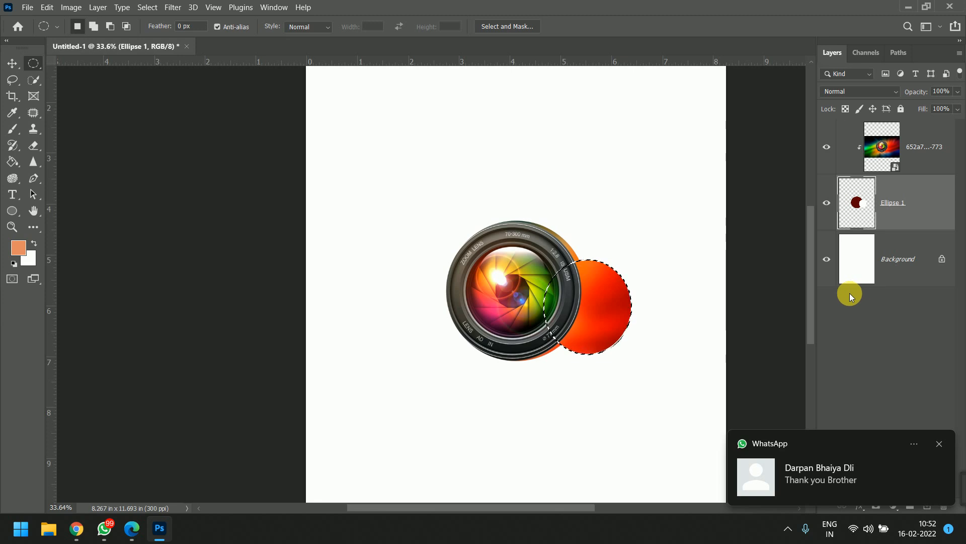
- Replace the elliptical selection with a freeform lasso area over the circle's upper right and fill it with orange on Ellipse 1
{"action": "left_click_drag", "start_coordinate": [627, 207], "coordinate": [559, 280]}
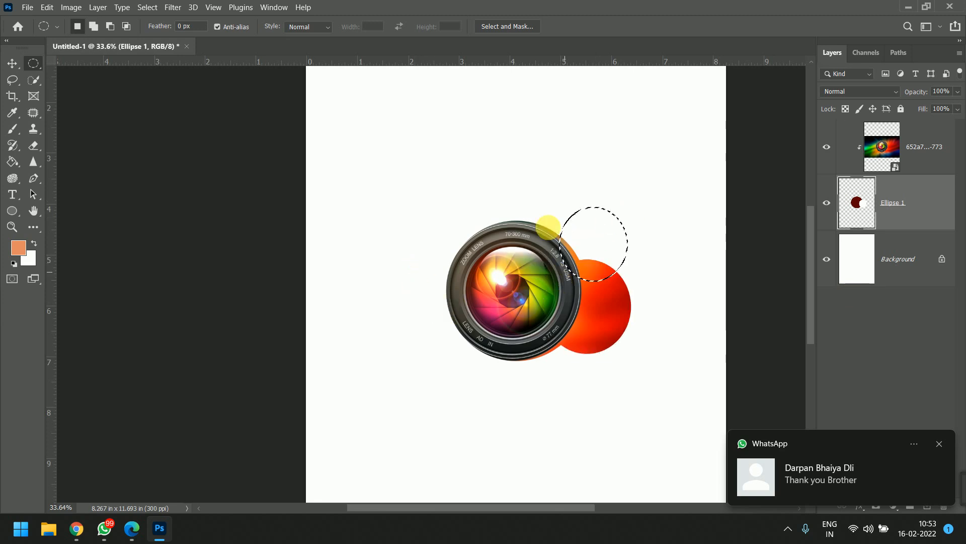
{"action": "left_click", "coordinate": [272, 212]}
{"action": "left_click", "coordinate": [12, 80]}
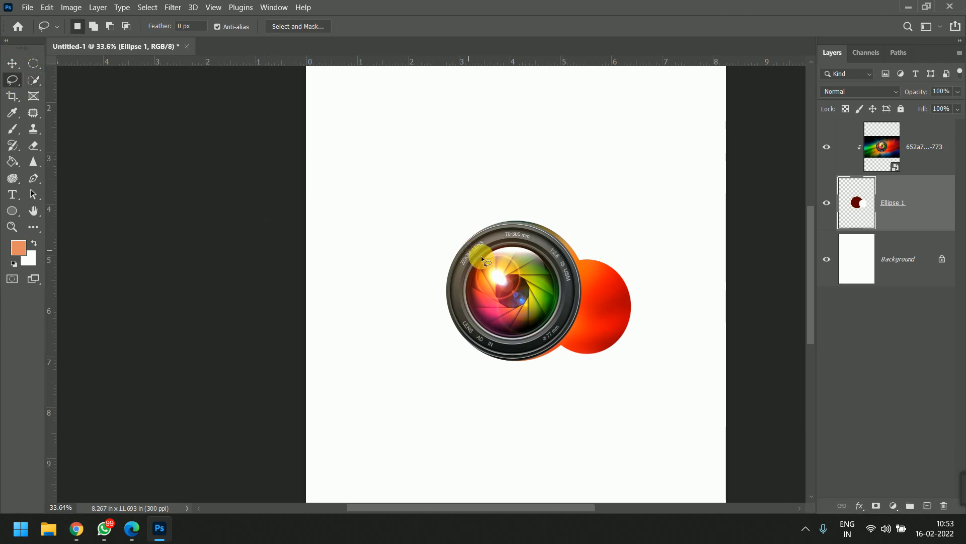
{"action": "left_click_drag", "start_coordinate": [533, 306], "coordinate": [529, 267]}
{"action": "key", "text": "alt+BackSpace"}
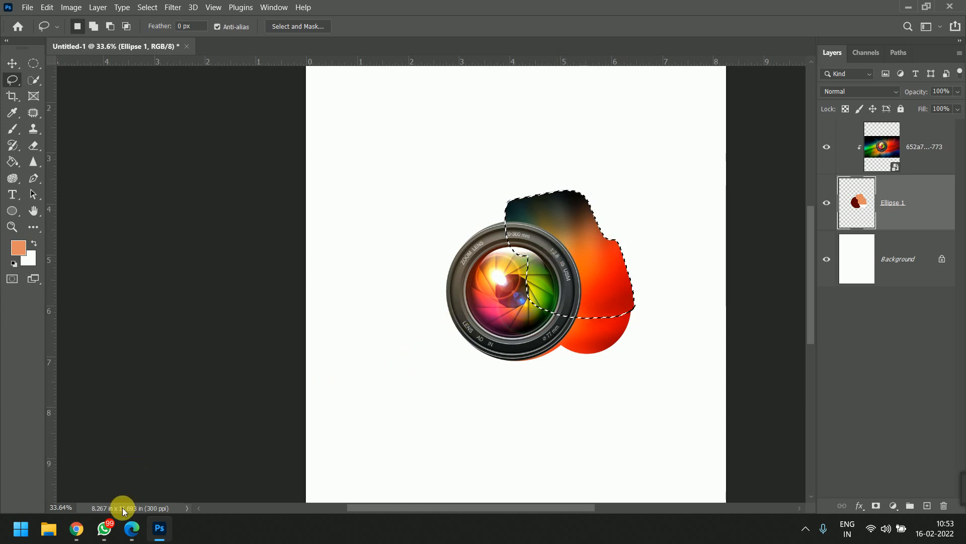
- Release the lens image from its clipping mask and delete the Ellipse 1 layer
{"action": "left_click", "coordinate": [75, 538]}
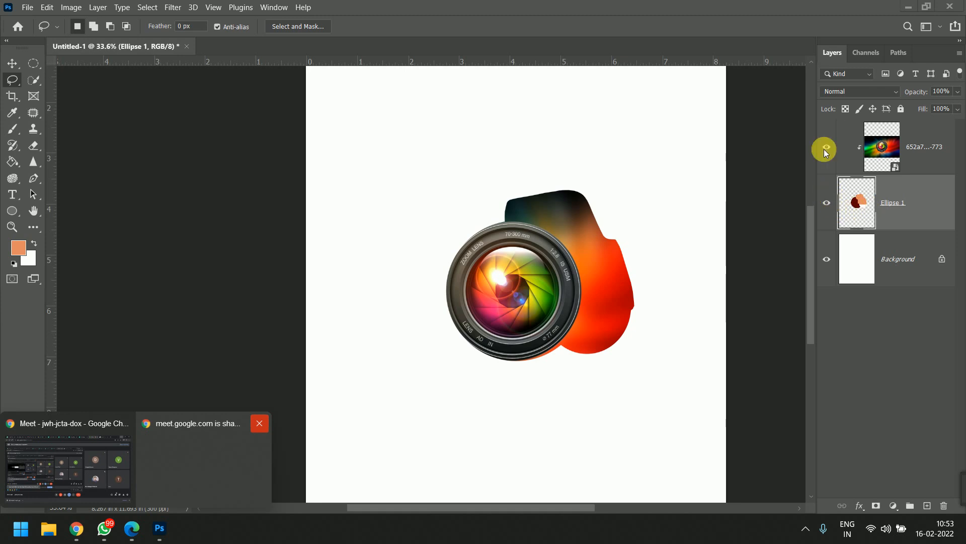
{"action": "left_click", "coordinate": [930, 180]}
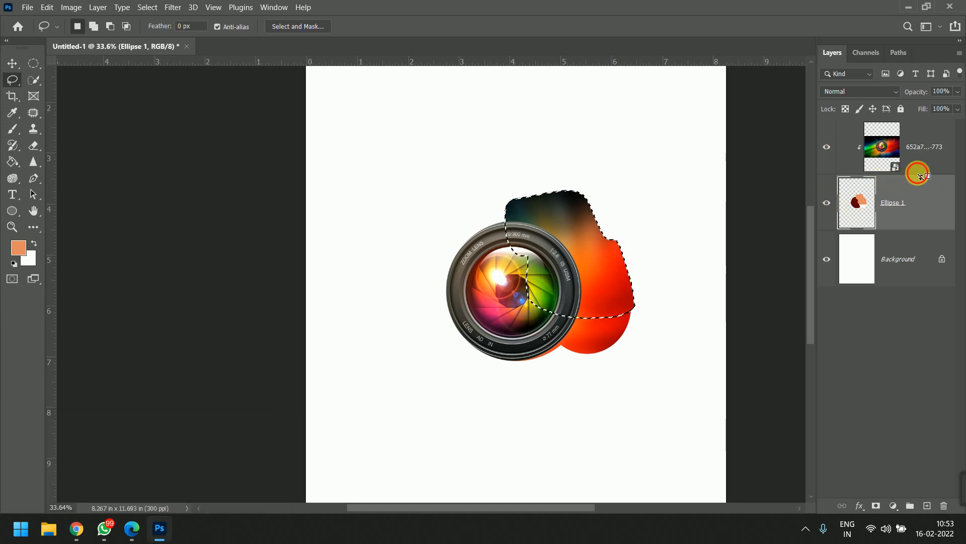
{"action": "left_click", "coordinate": [921, 174], "text": "alt"}
{"action": "left_click", "coordinate": [726, 265]}
{"action": "left_click", "coordinate": [926, 200]}
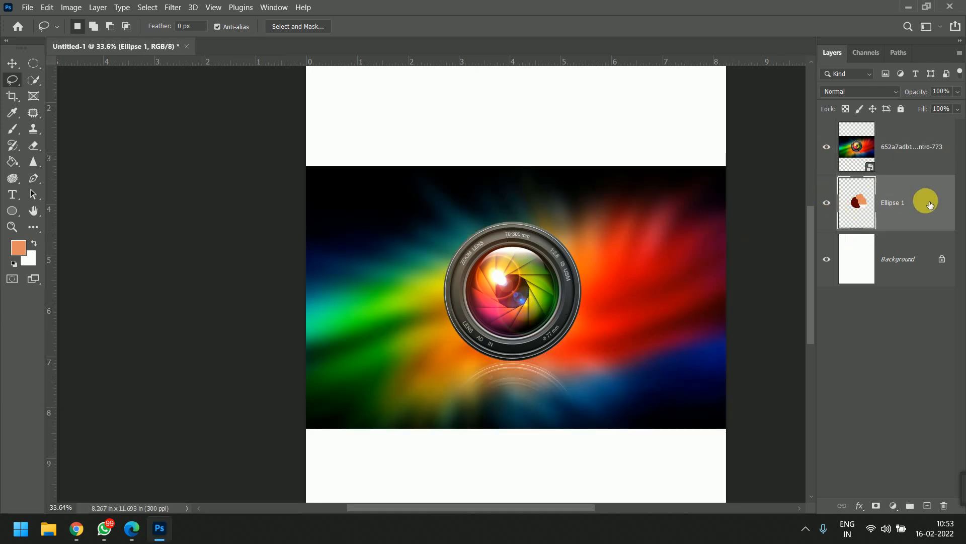
{"action": "key", "text": "Delete"}
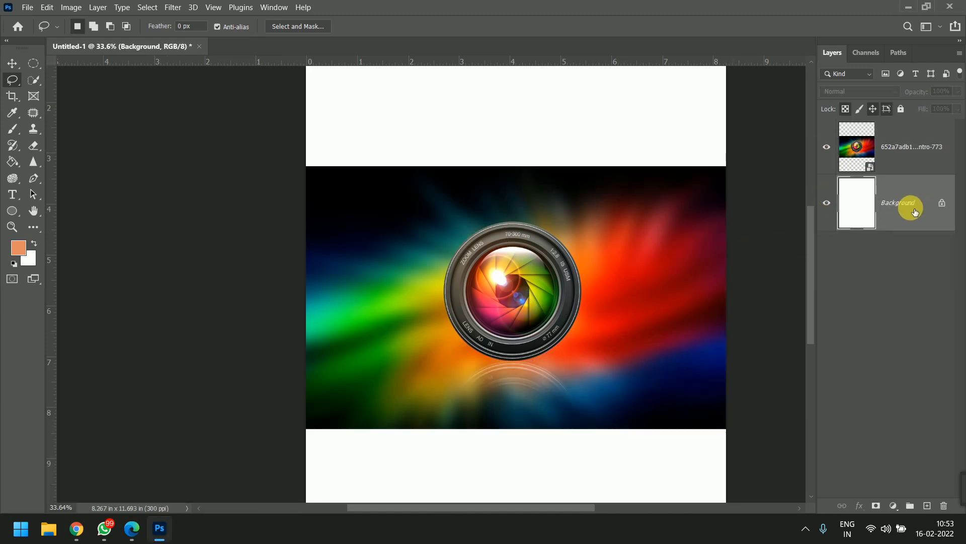
- Draw a rectangle about 350 by 259 px and a triangle about 320 by 425 px near the lens's right side
{"action": "left_click", "coordinate": [11, 210]}
{"action": "left_click", "coordinate": [94, 212]}
{"action": "left_click_drag", "start_coordinate": [542, 263], "coordinate": [599, 306]}
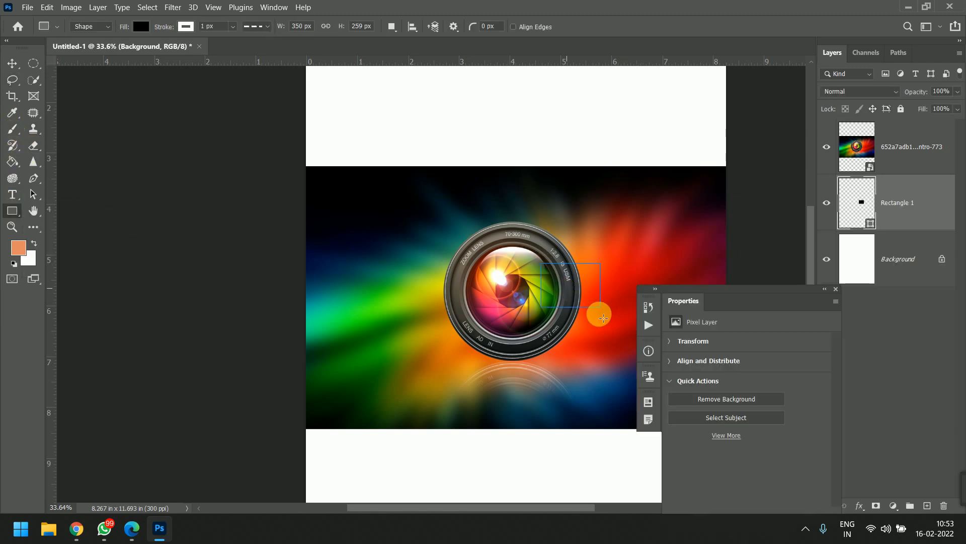
{"action": "left_click", "coordinate": [13, 211]}
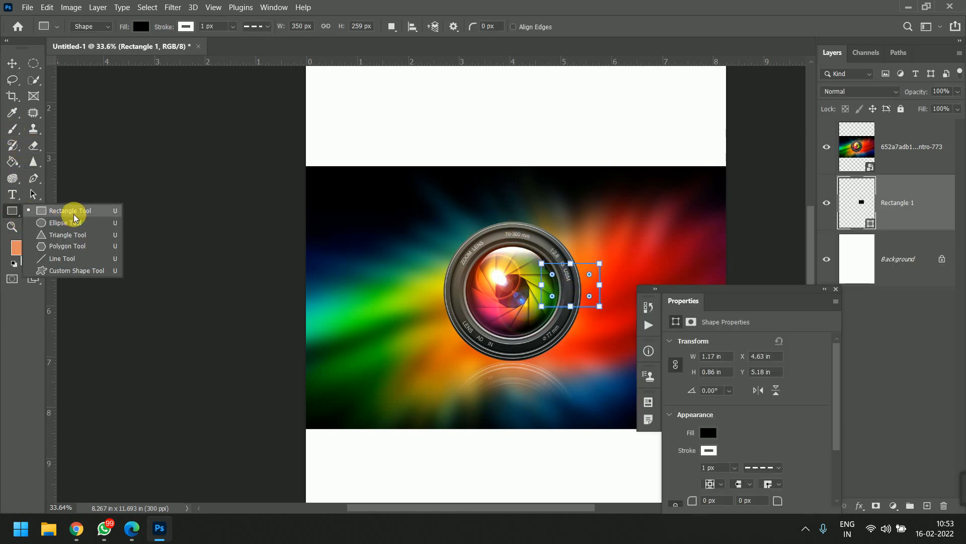
{"action": "left_click", "coordinate": [71, 227]}
{"action": "left_click_drag", "start_coordinate": [569, 209], "coordinate": [624, 281]}
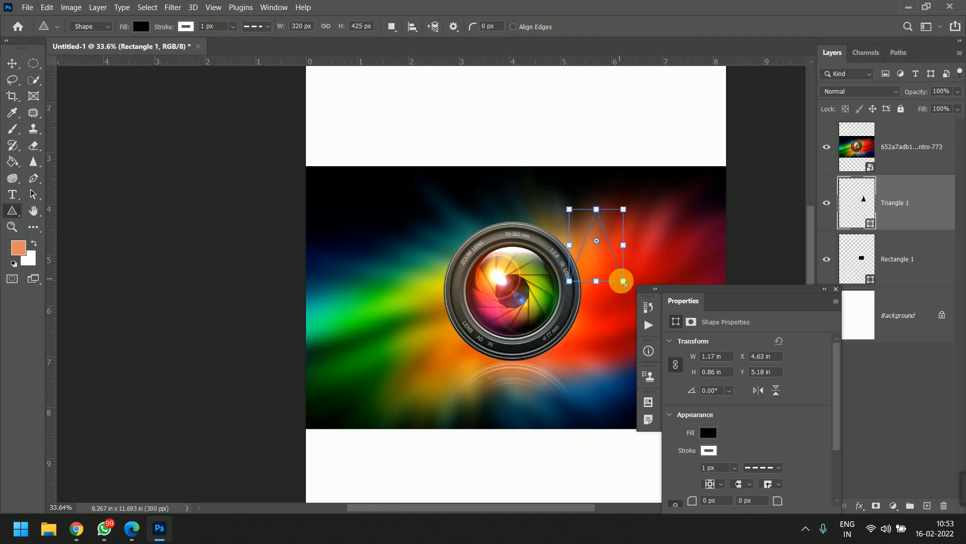
- Draw a five-sided polygon about 331 by 292 px at the lens's upper right and clip the lens image to it
{"action": "left_click", "coordinate": [10, 210]}
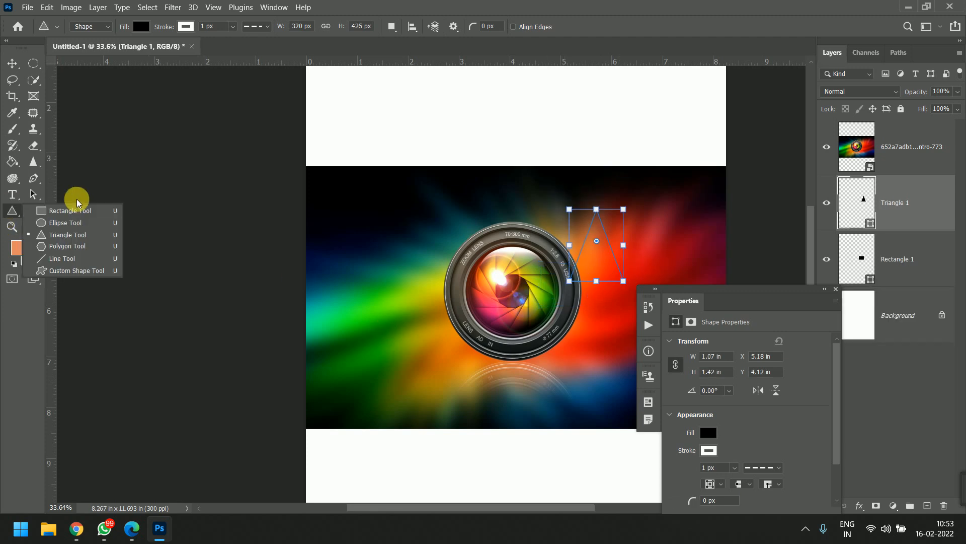
{"action": "left_click", "coordinate": [84, 244]}
{"action": "left_click_drag", "start_coordinate": [552, 242], "coordinate": [579, 265]}
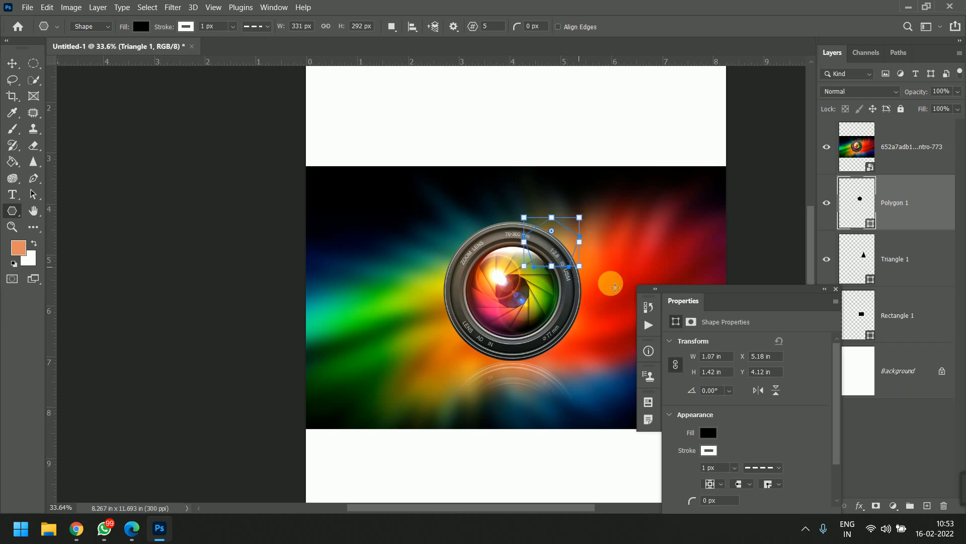
{"action": "left_click", "coordinate": [836, 289]}
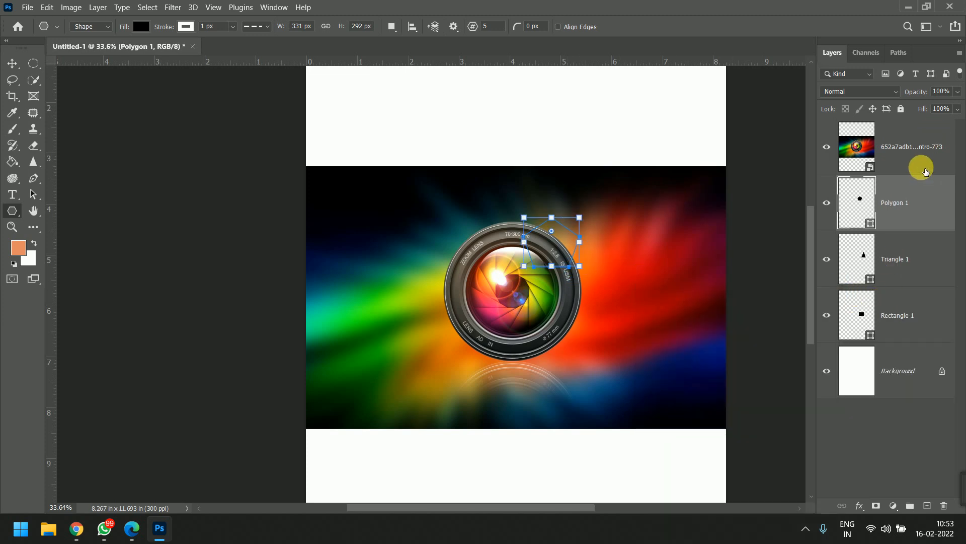
{"action": "left_click", "coordinate": [895, 171], "text": "alt"}
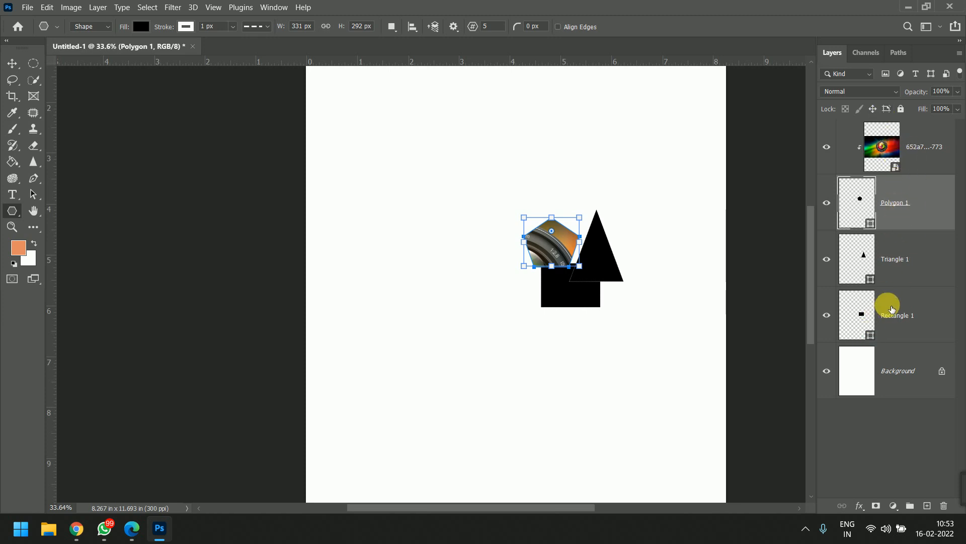
- Hide the Polygon 1, Triangle 1 and Rectangle 1 layers
{"action": "left_click", "coordinate": [915, 315], "text": "shift"}
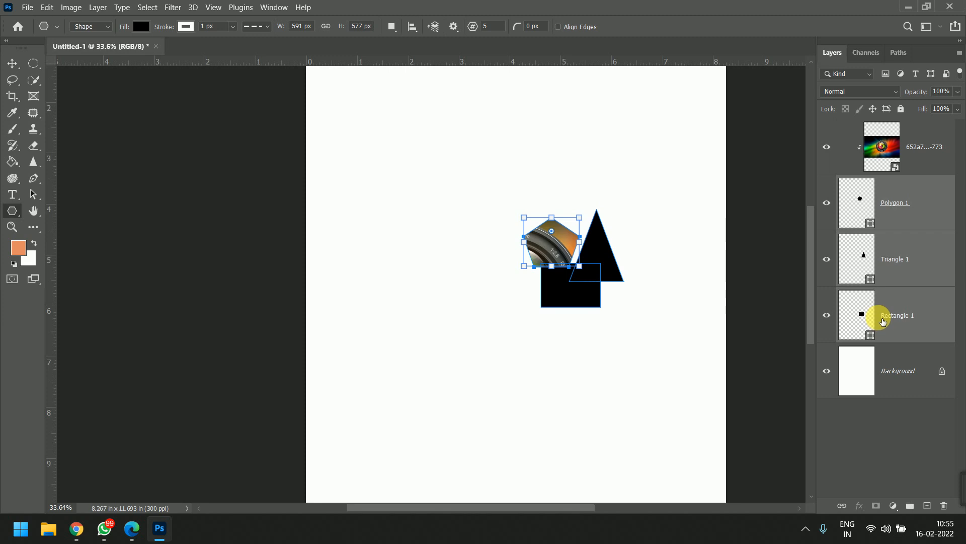
{"action": "left_click", "coordinate": [925, 217]}
{"action": "left_click", "coordinate": [917, 322], "text": "shift"}
{"action": "left_click", "coordinate": [911, 402]}
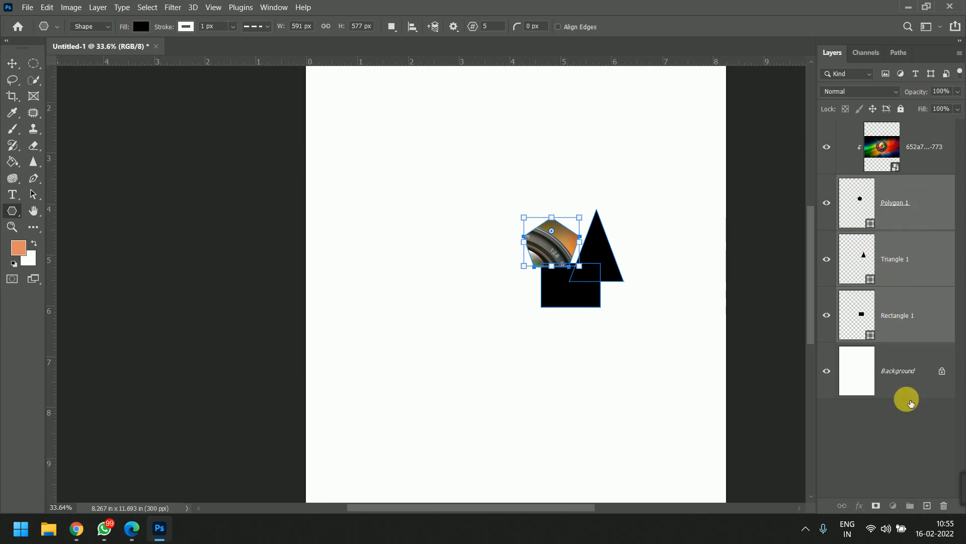
{"action": "left_click_drag", "start_coordinate": [827, 203], "coordinate": [826, 259]}
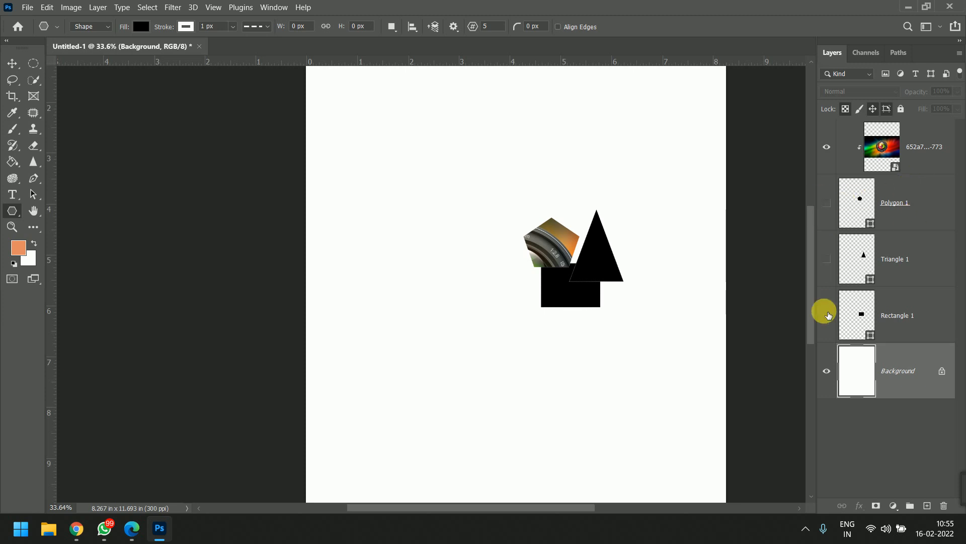
{"action": "left_click", "coordinate": [827, 315]}
- Make an elliptical selection on the upper part of the page, try filling it with orange on the Background, and undo the fill
{"action": "left_click", "coordinate": [33, 64]}
{"action": "left_click_drag", "start_coordinate": [509, 191], "coordinate": [599, 276]}
{"action": "mouse_move", "coordinate": [103, 528]}
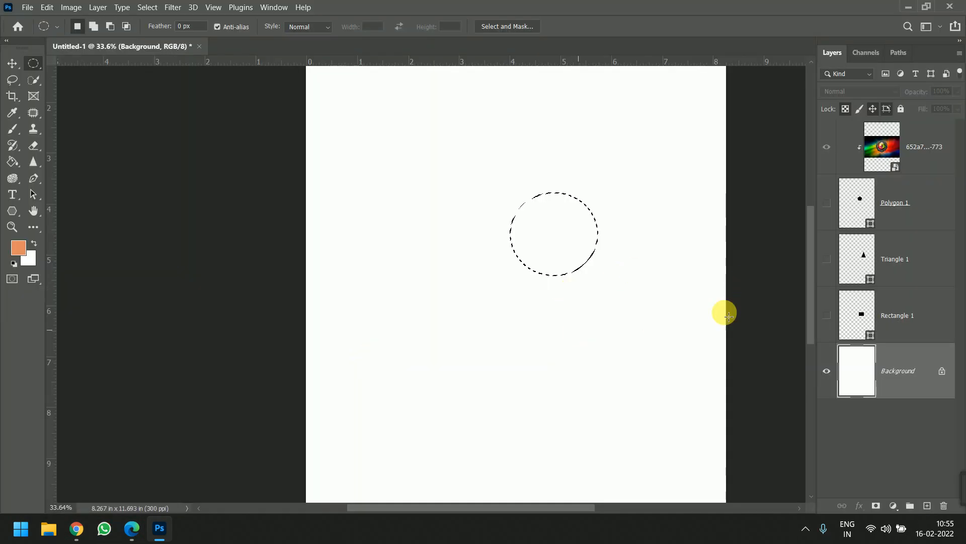
{"action": "key", "text": "alt+BackSpace"}
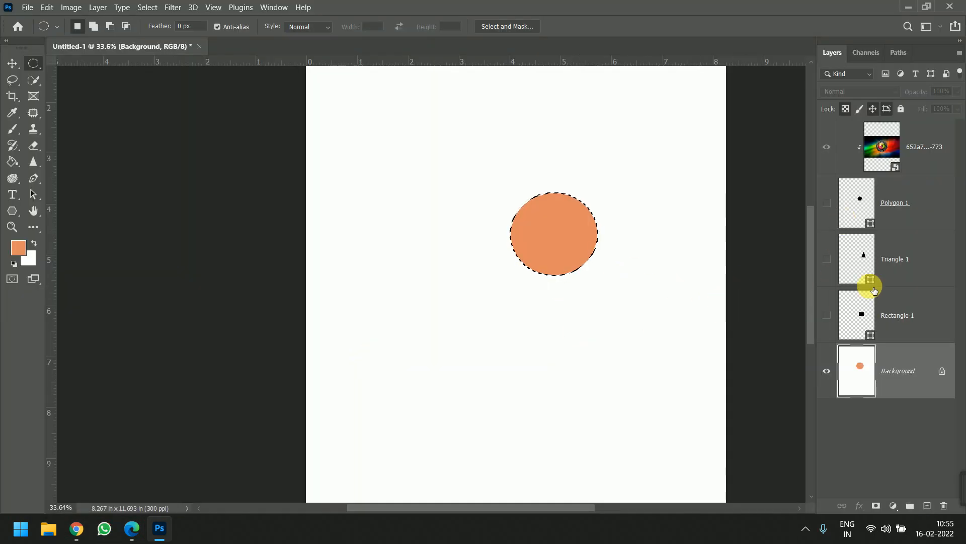
{"action": "key", "text": "ctrl+z"}
- Add a new layer above the lens image and fill the elliptical selection with orange on it
{"action": "left_click", "coordinate": [897, 203]}
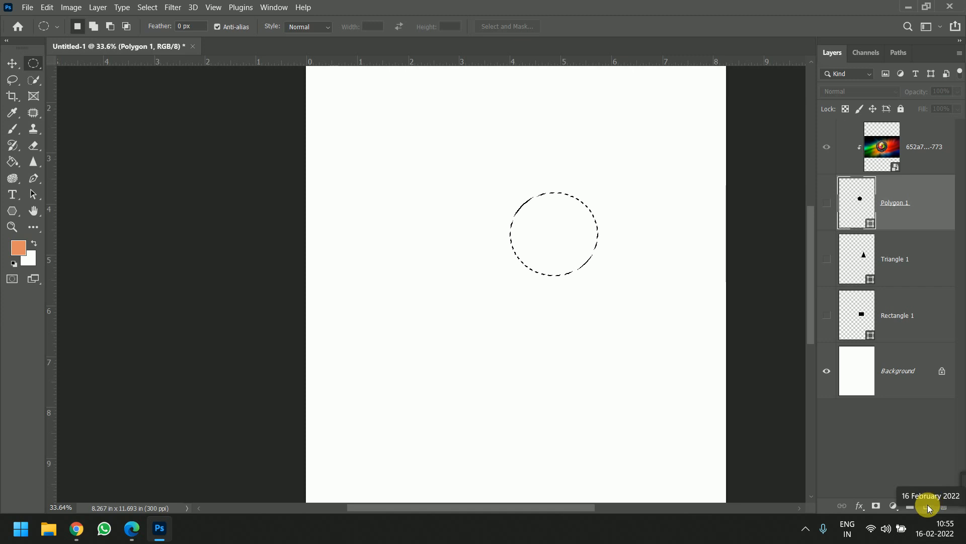
{"action": "left_click", "coordinate": [927, 505]}
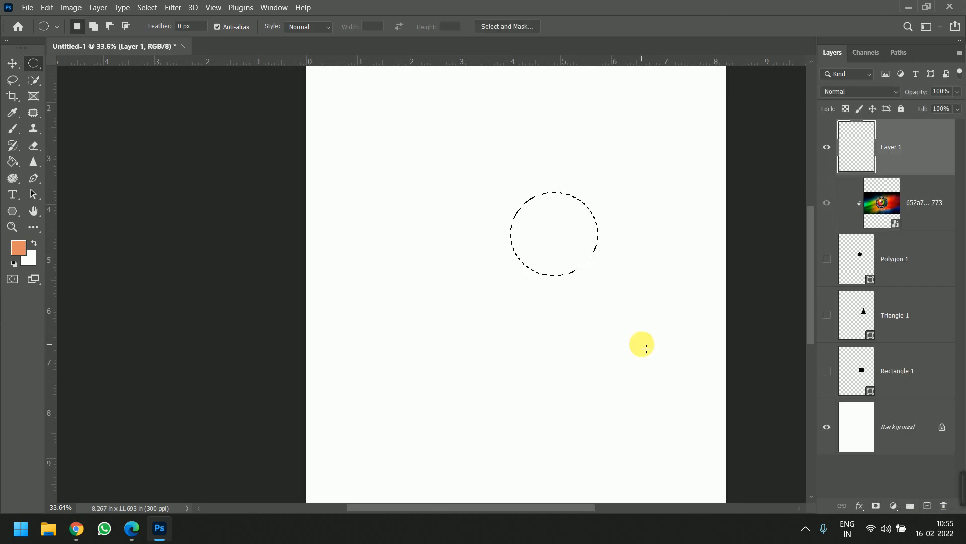
{"action": "key", "text": "alt+BackSpace"}
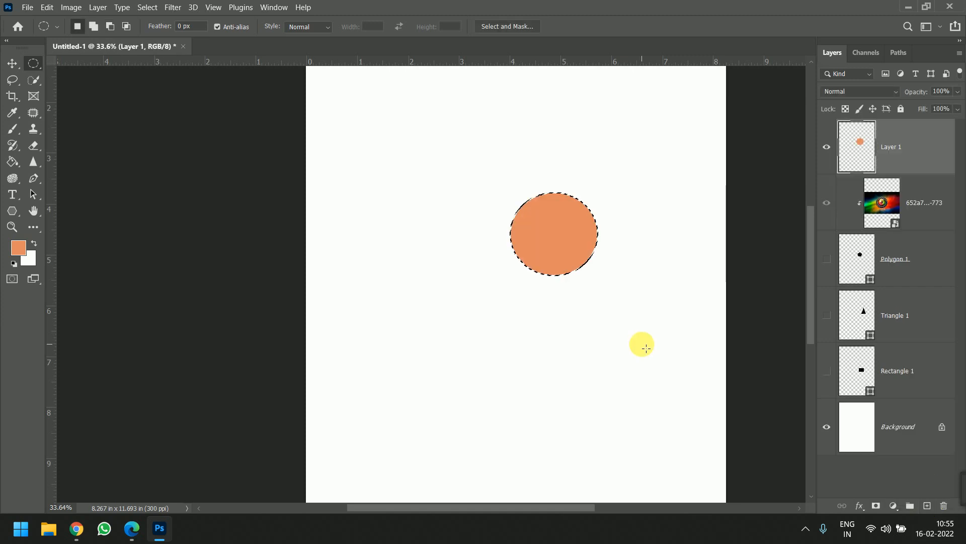
- Lasso a rounded freeform area below and left of the orange circle and fill it with orange on a new layer
{"action": "right_click", "coordinate": [34, 62]}
{"action": "left_click", "coordinate": [12, 79]}
{"action": "key", "text": "ctrl+d"}
{"action": "left_click_drag", "start_coordinate": [433, 270], "coordinate": [432, 271]}
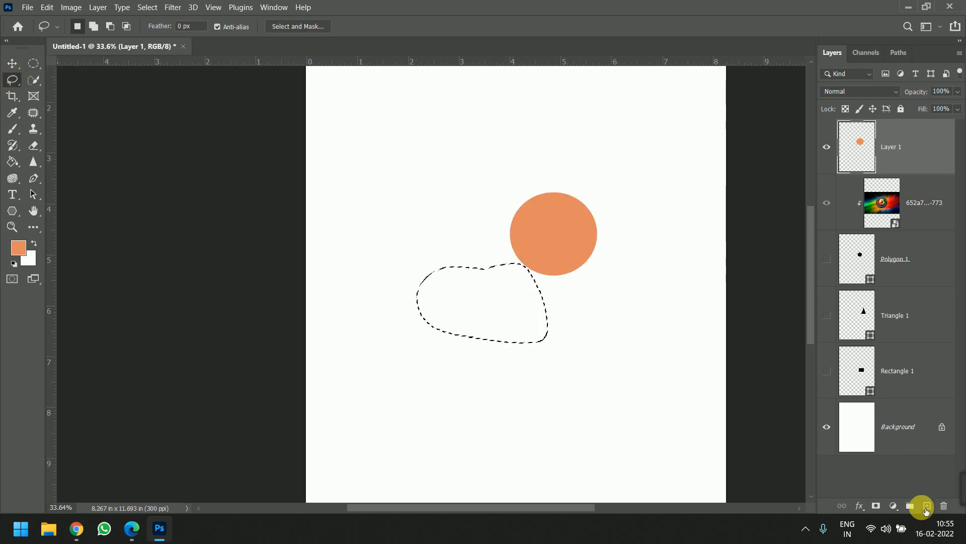
{"action": "left_click", "coordinate": [928, 505]}
{"action": "key", "text": "alt+BackSpace"}
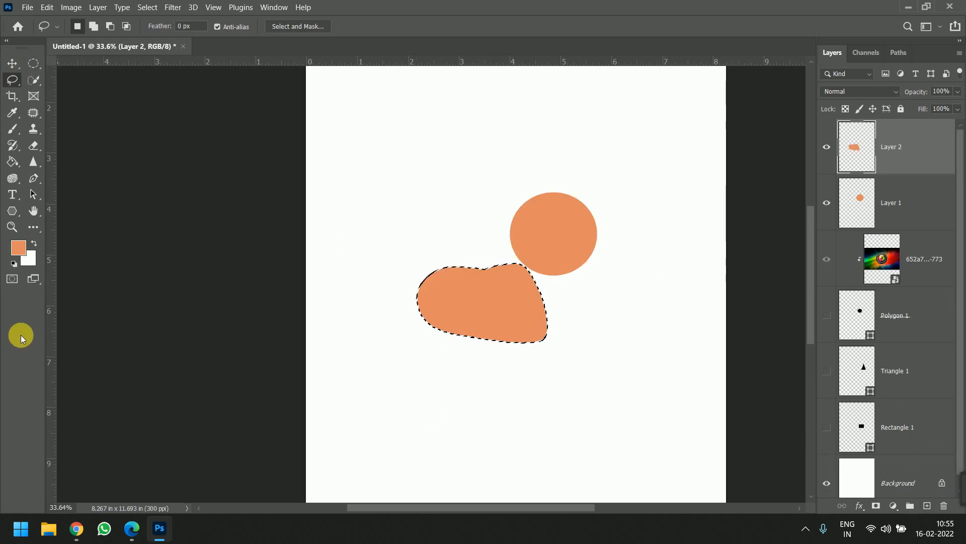
- Set the foreground color to dark brown #561f06 and refill the freeform selection on Layer 2
{"action": "left_click", "coordinate": [16, 249]}
{"action": "left_click", "coordinate": [642, 281]}
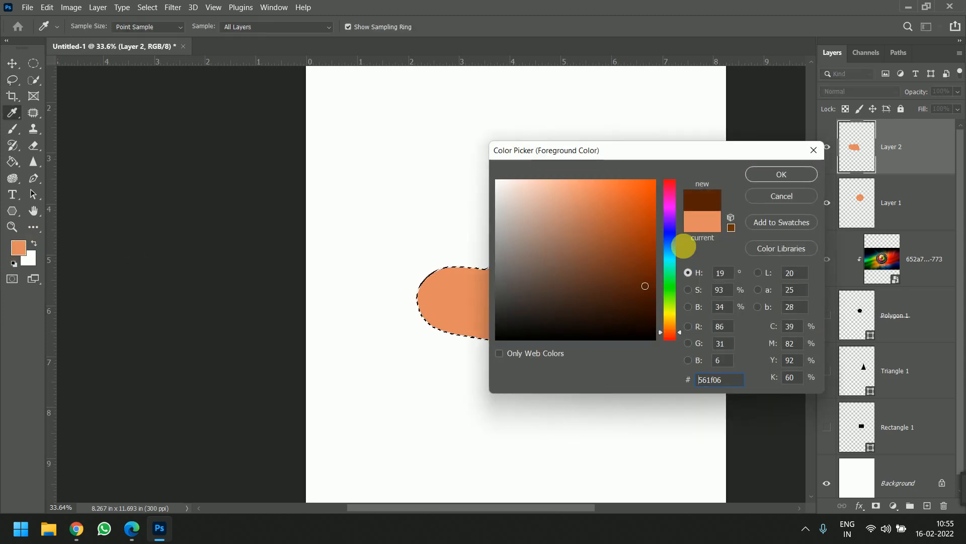
{"action": "left_click", "coordinate": [772, 174]}
{"action": "key", "text": "alt+BackSpace"}
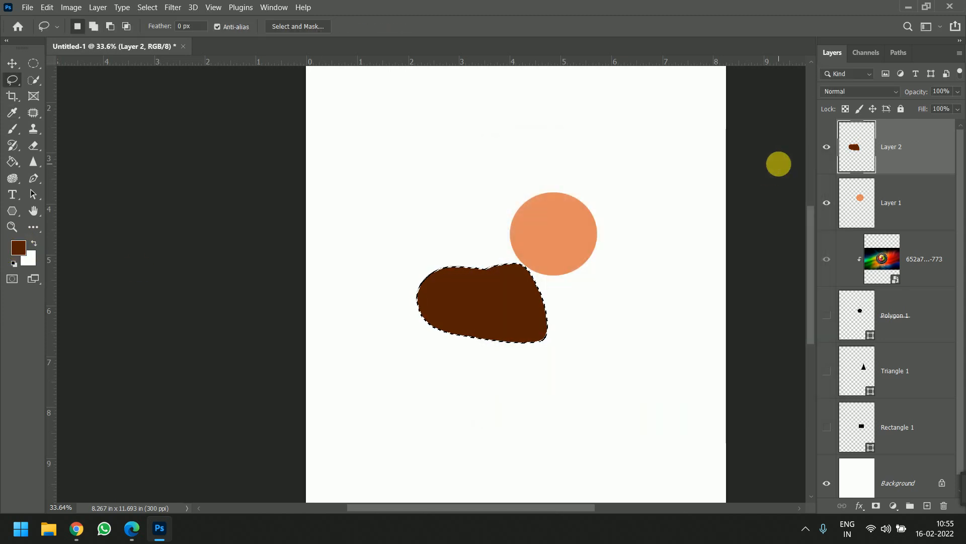
- On another new layer, lasso a rough rectangle overlapping the orange circle and fill it with dark blue #060856
{"action": "left_click", "coordinate": [925, 506]}
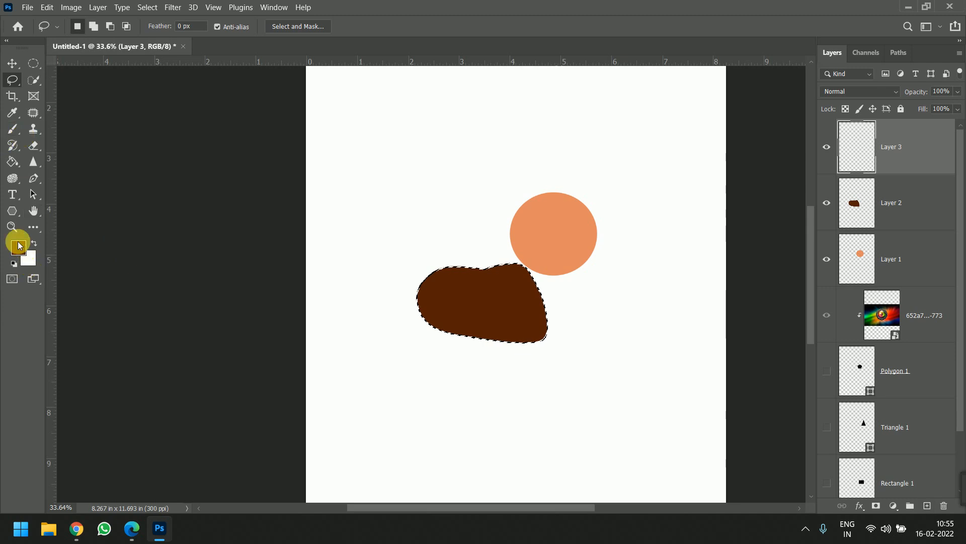
{"action": "left_click", "coordinate": [19, 249]}
{"action": "left_click", "coordinate": [669, 245]}
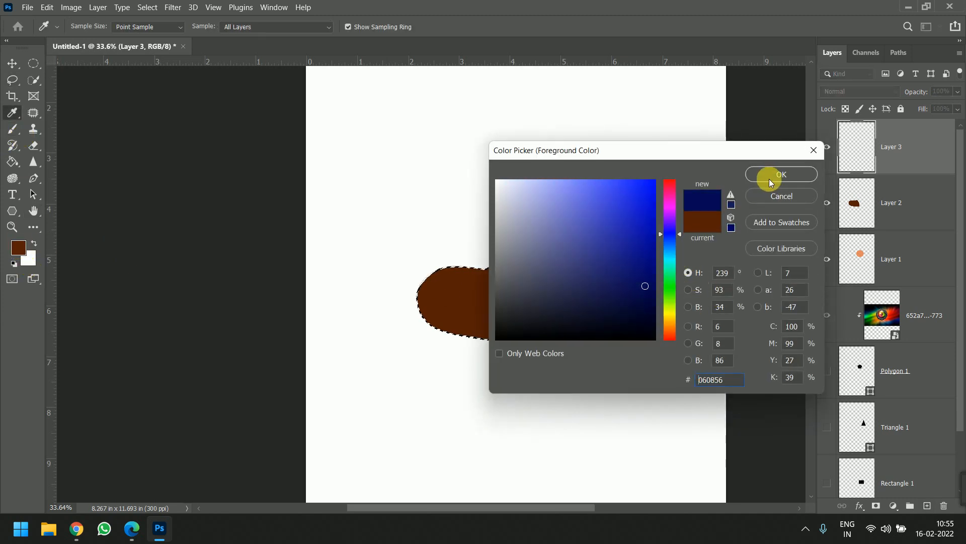
{"action": "left_click", "coordinate": [769, 177]}
{"action": "key", "text": "l"}
{"action": "left_click_drag", "start_coordinate": [443, 206], "coordinate": [475, 273]}
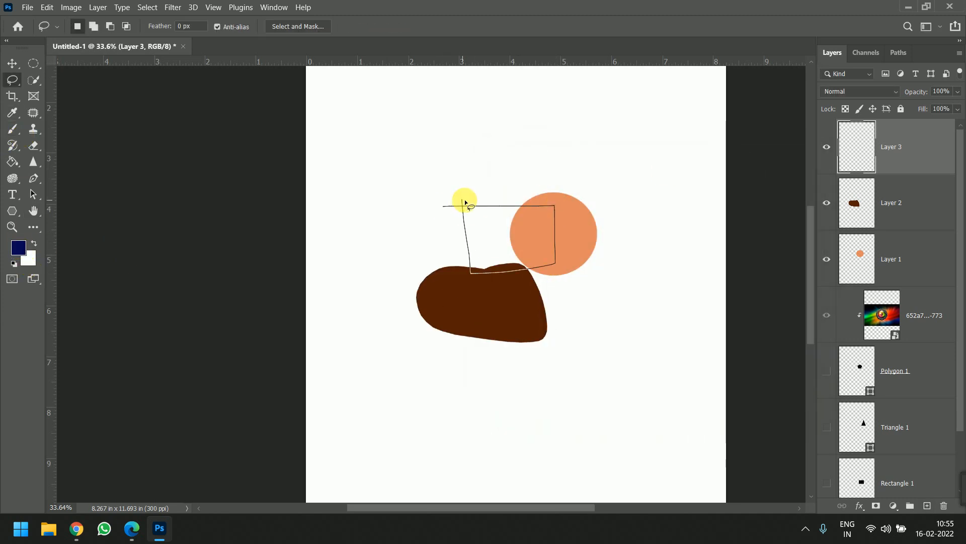
{"action": "left_click_drag", "start_coordinate": [465, 203], "coordinate": [463, 201]}
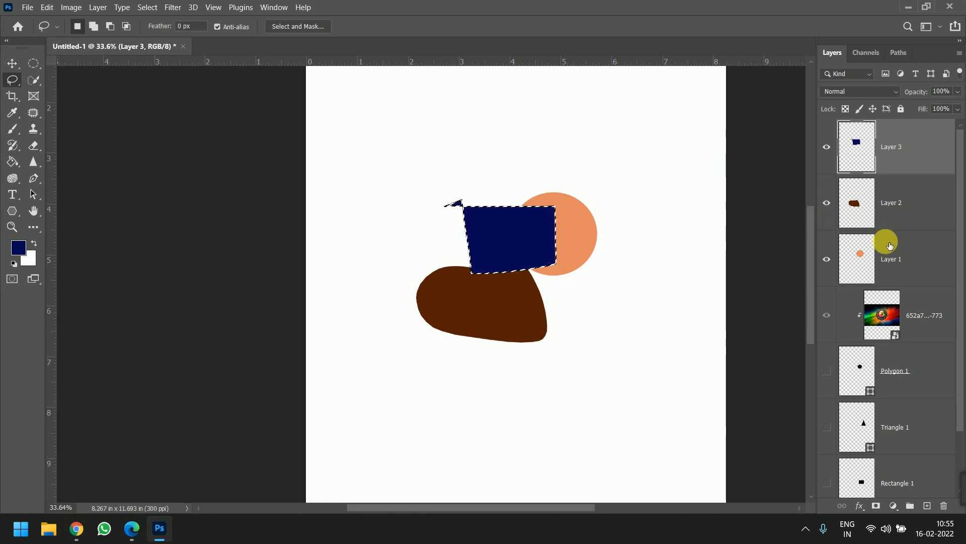
- Select Layer 1, Layer 2 and Layer 3 together and move them between the lens image and Polygon 1
{"action": "left_click", "coordinate": [893, 252]}
{"action": "left_click", "coordinate": [905, 163], "text": "shift"}
{"action": "left_click_drag", "start_coordinate": [915, 241], "coordinate": [943, 367]}
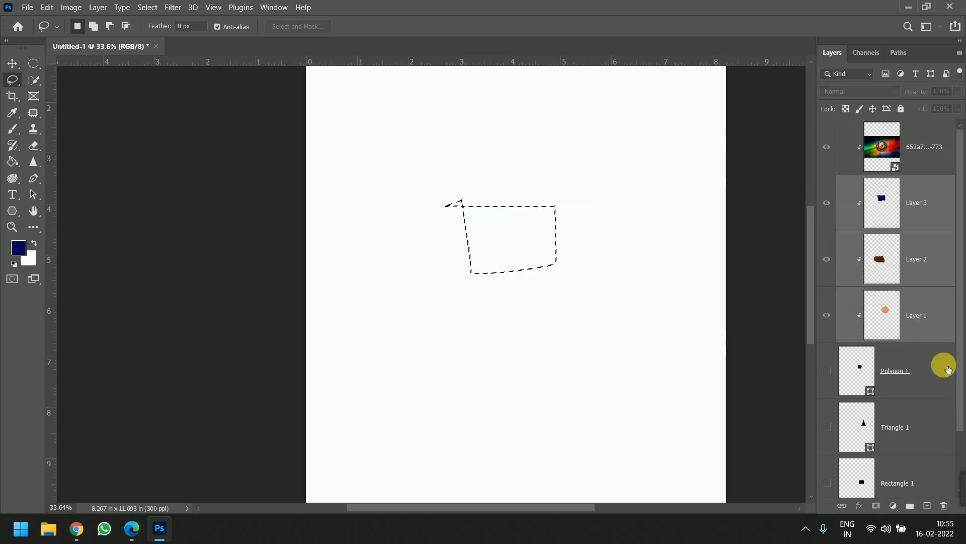
- Release the clipping masks of the lens image, Layer 3, Layer 2 and Layer 1
{"action": "left_click", "coordinate": [917, 175], "text": "alt"}
{"action": "left_click", "coordinate": [917, 208]}
{"action": "left_click", "coordinate": [930, 327], "text": "shift"}
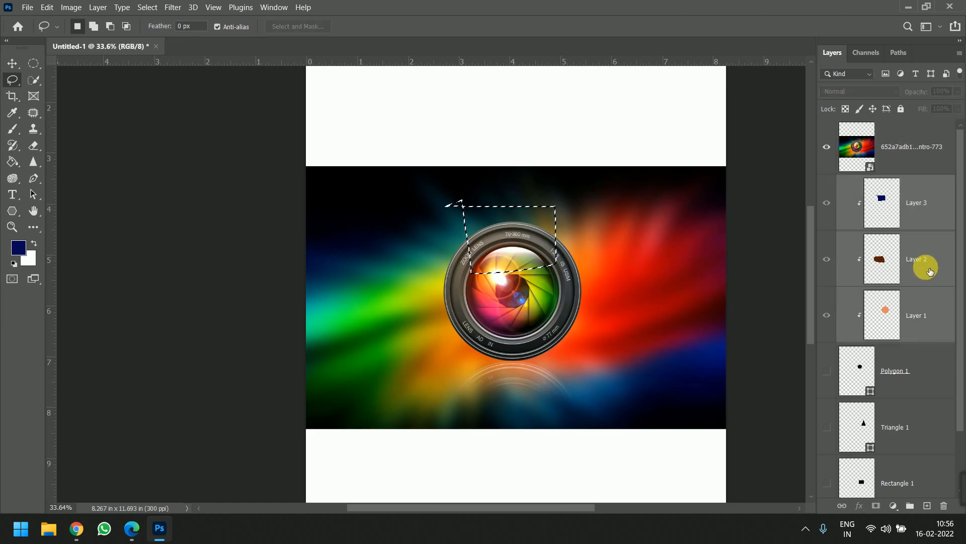
{"action": "left_click", "coordinate": [925, 235], "text": "alt"}
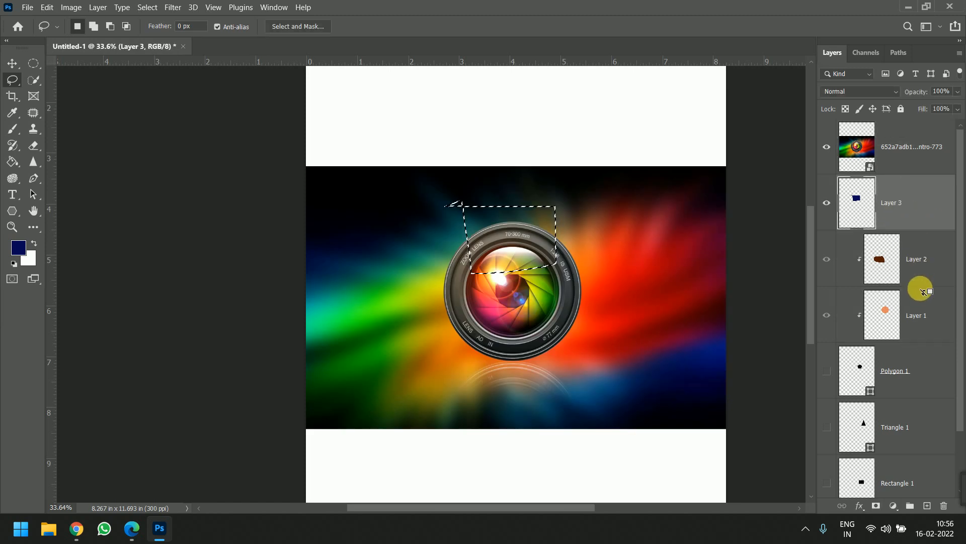
{"action": "left_click", "coordinate": [921, 288], "text": "alt"}
{"action": "left_click", "coordinate": [920, 341], "text": "alt"}
{"action": "left_click", "coordinate": [925, 342], "text": "alt"}
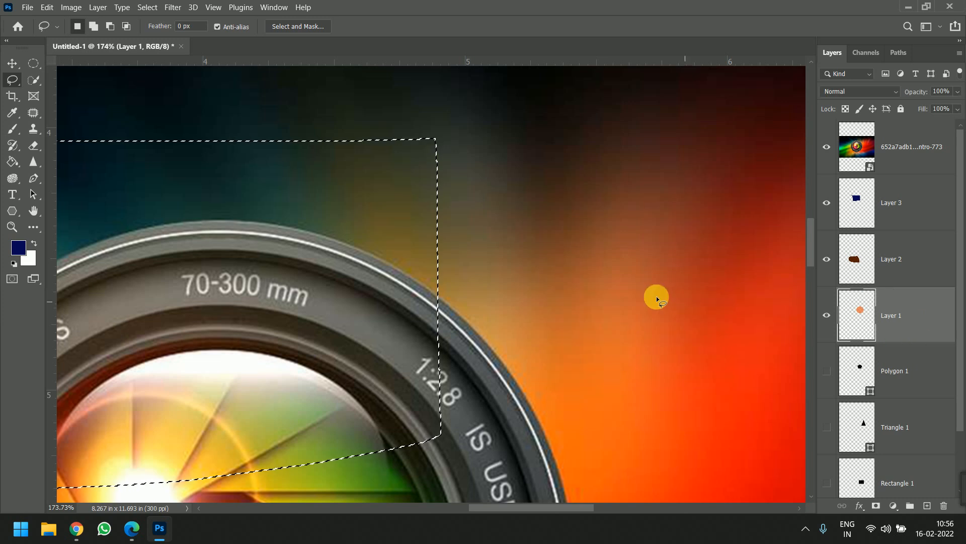
- Clear the lasso selection, move the orange circle and the lens image up and slightly left, and turn on Auto-Select for moving layers
{"action": "scroll", "coordinate": [658, 297], "scroll_direction": "down", "scroll_amount": 6}
{"action": "key", "text": "v"}
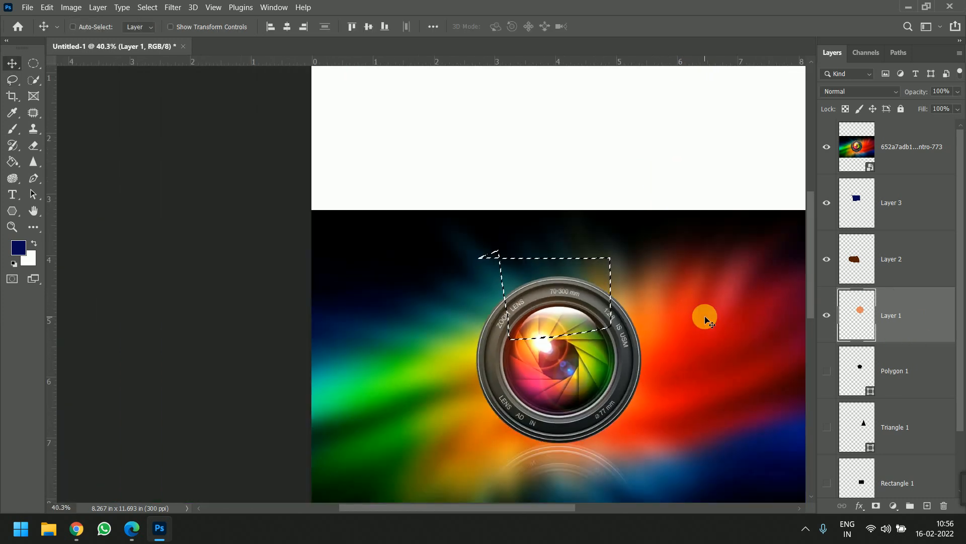
{"action": "key", "text": "ctrl+d"}
{"action": "left_click_drag", "start_coordinate": [628, 317], "coordinate": [552, 213]}
{"action": "left_click", "coordinate": [72, 27]}
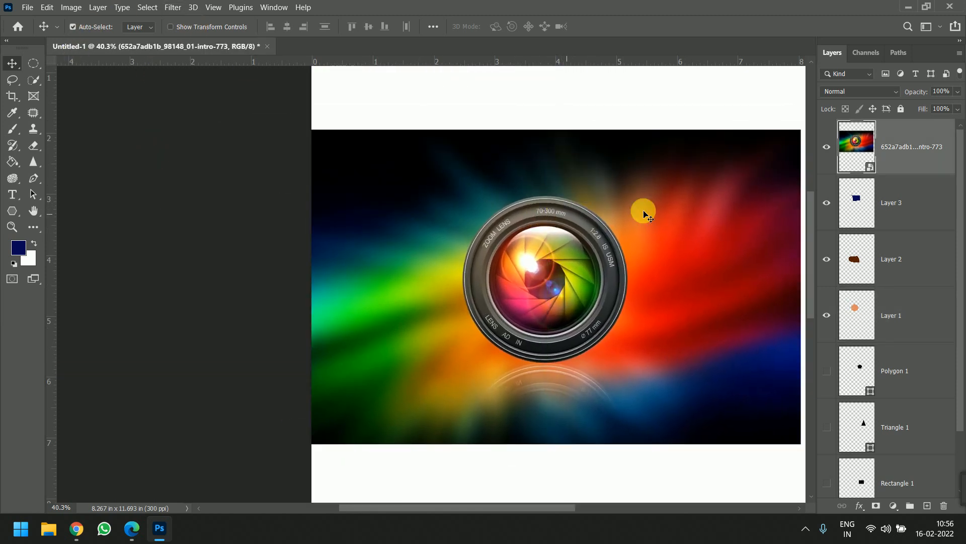
- Clip the lens image to Layer 3 alone, then release the clipping with Layers 1, 2 and 3 selected
{"action": "left_click", "coordinate": [886, 176], "text": "alt"}
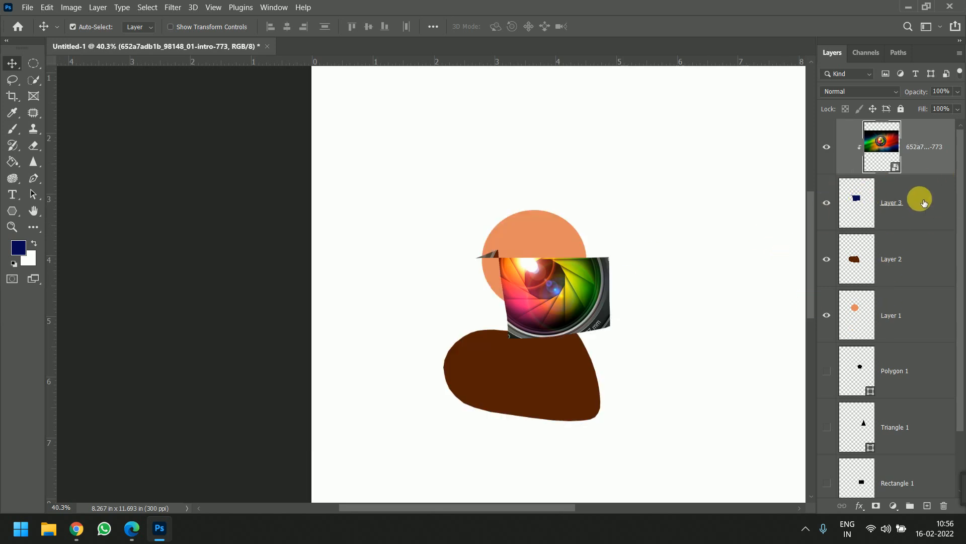
{"action": "left_click", "coordinate": [920, 199]}
{"action": "left_click", "coordinate": [916, 323], "text": "shift"}
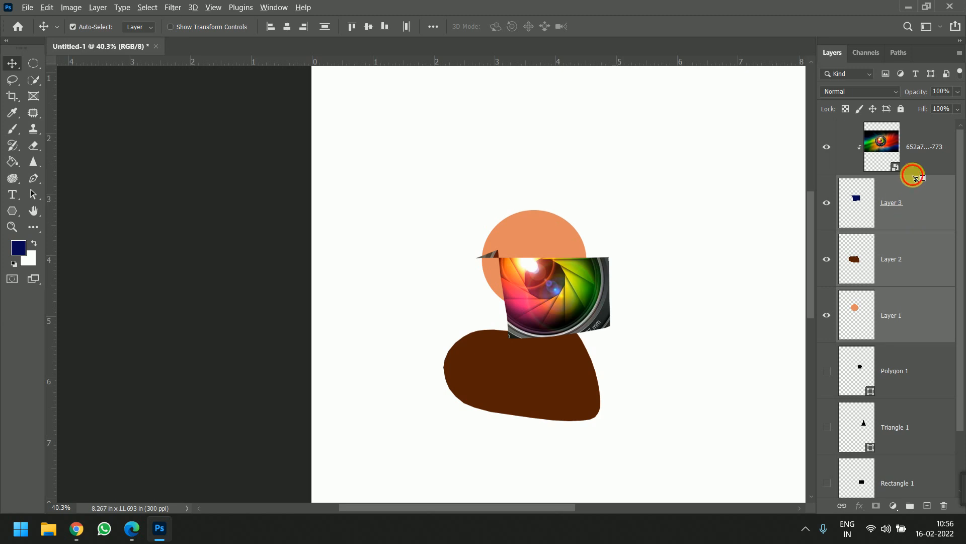
{"action": "left_click", "coordinate": [915, 178], "text": "alt"}
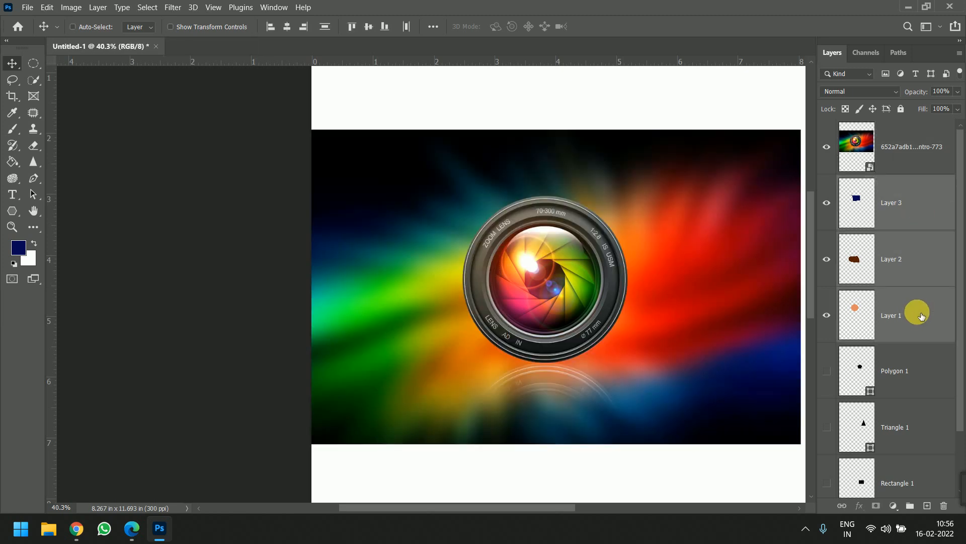
- Merge the three selected layers, and try the lens image clipped to the merged layer before releasing it again
{"action": "key", "text": "ctrl+e"}
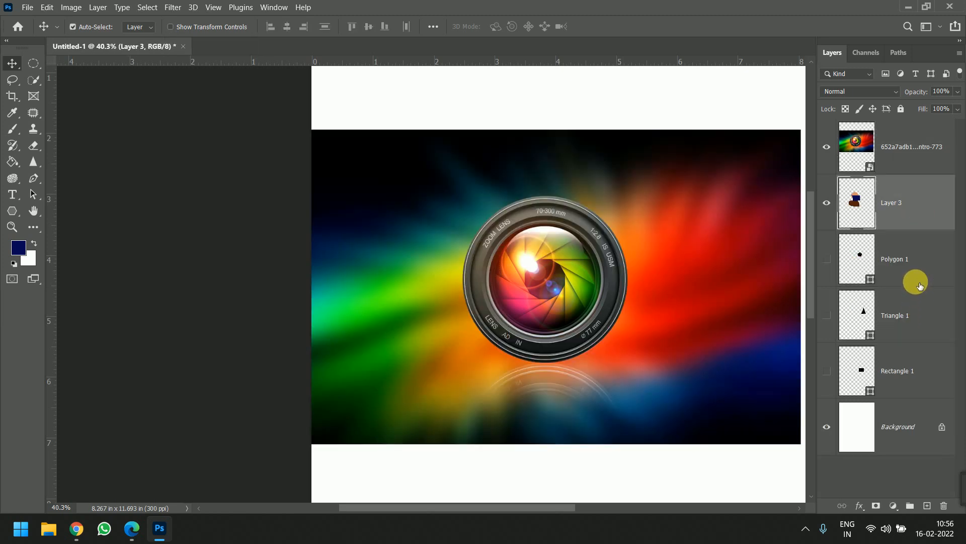
{"action": "left_click", "coordinate": [901, 180], "text": "alt"}
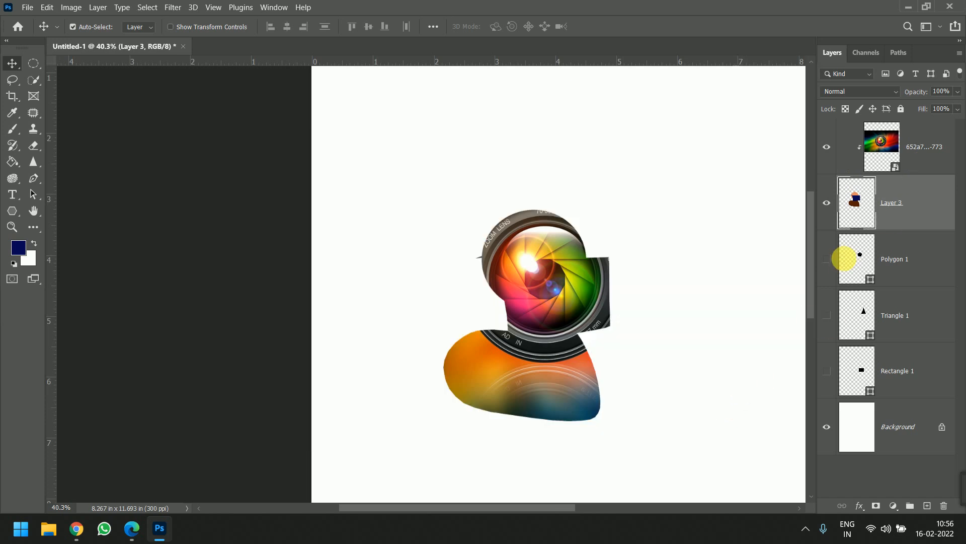
{"action": "key", "text": "ctrl+alt+g"}
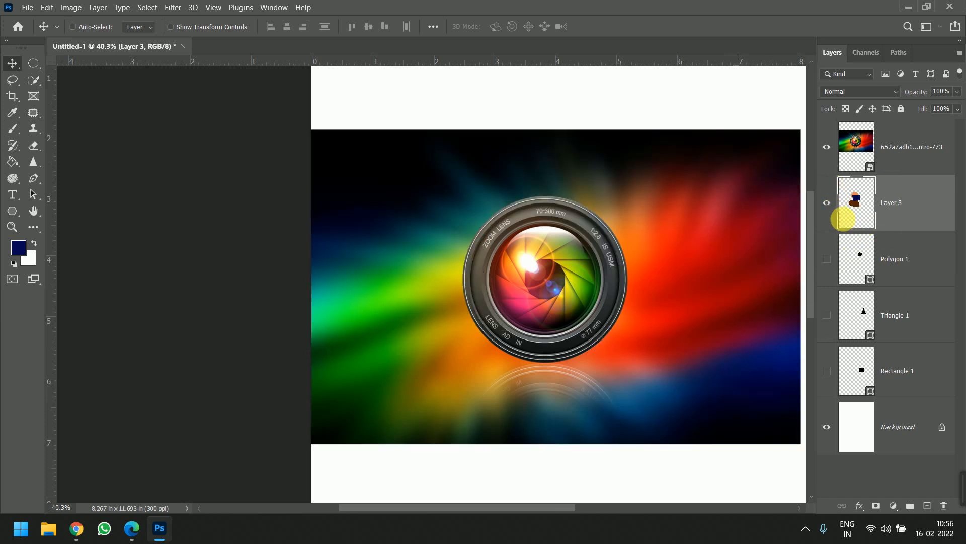
- Make Polygon 1, Triangle 1 and Rectangle 1 visible and group them
{"action": "left_click", "coordinate": [931, 268]}
{"action": "left_click", "coordinate": [844, 370], "text": "shift"}
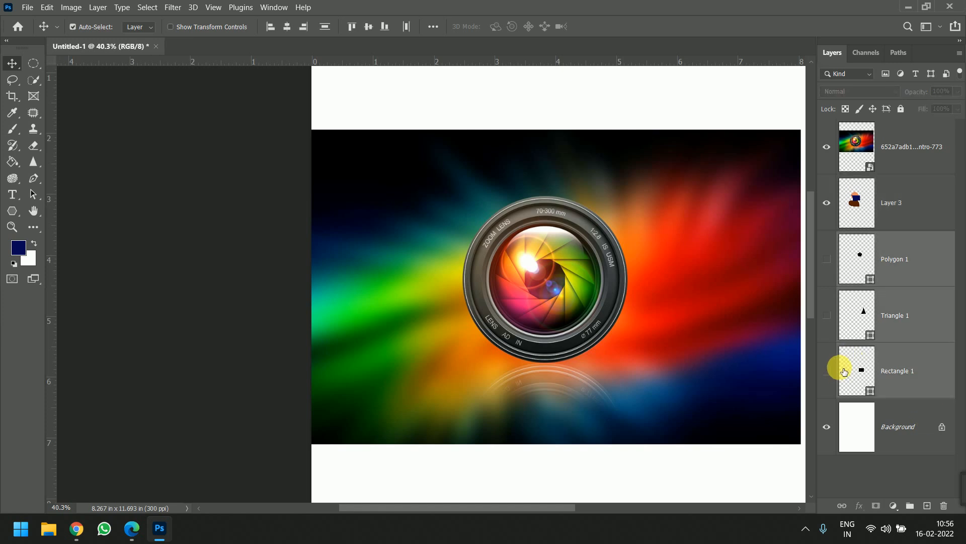
{"action": "left_click_drag", "start_coordinate": [827, 259], "coordinate": [827, 371]}
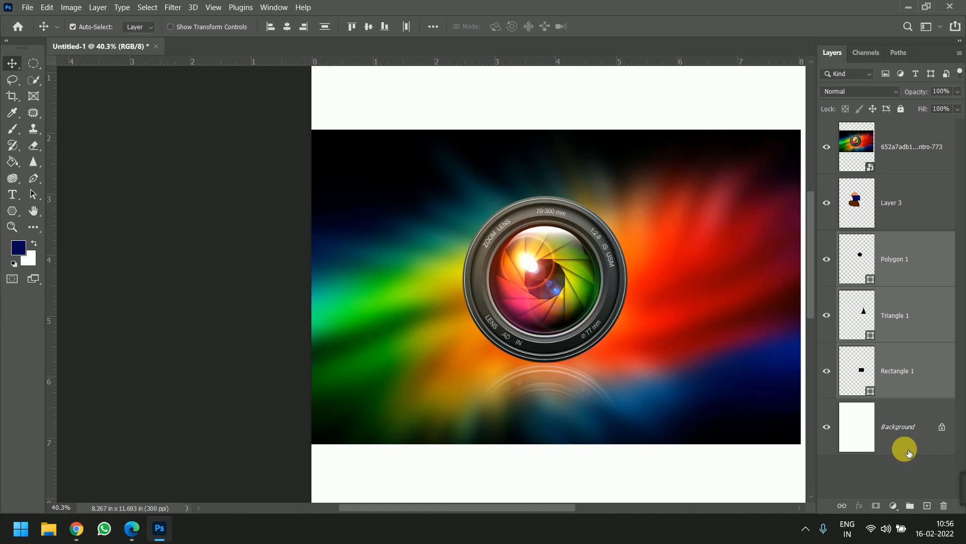
{"action": "key", "text": "ctrl+g"}
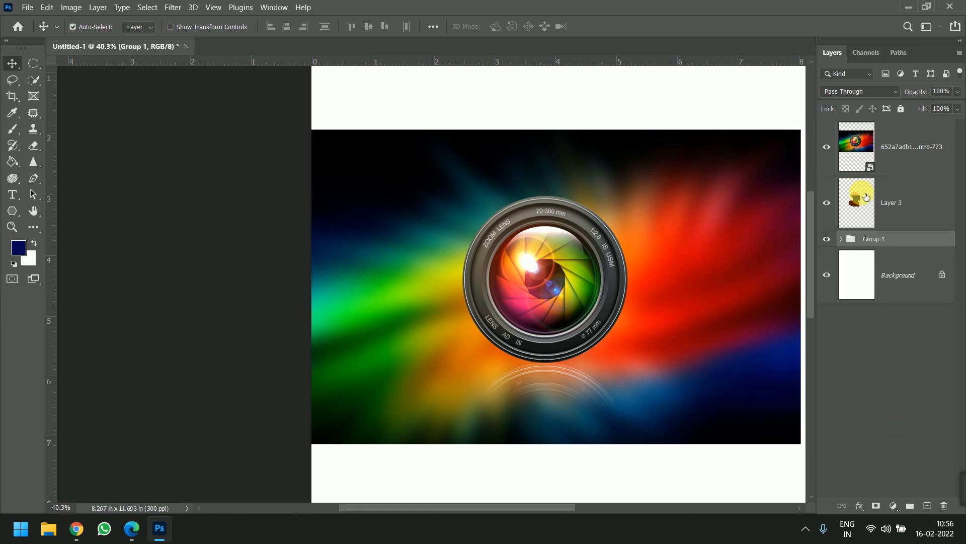
- Clip the lens image to Group 1 placed directly beneath it, and hide Layer 3
{"action": "left_click_drag", "start_coordinate": [894, 239], "coordinate": [906, 177]}
{"action": "left_click", "coordinate": [912, 175], "text": "alt"}
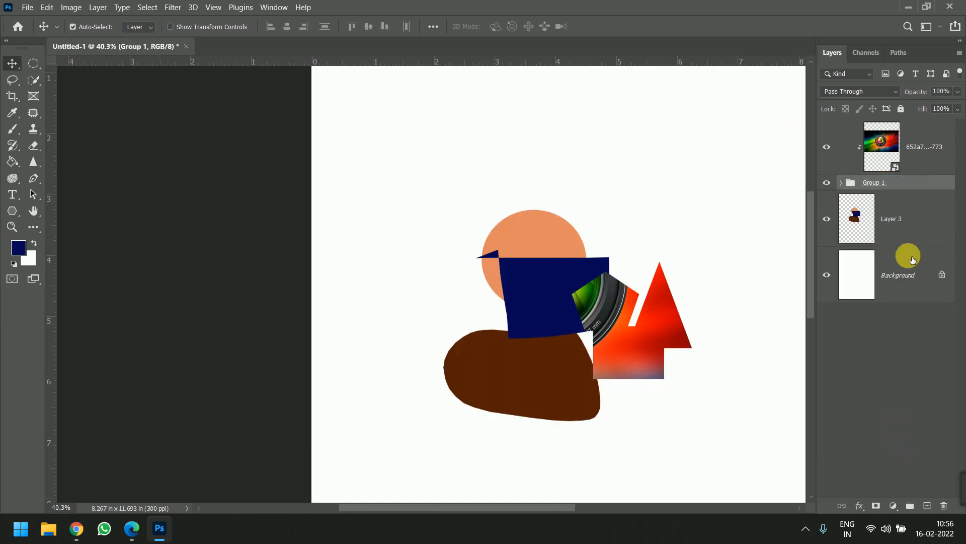
{"action": "left_click", "coordinate": [827, 218]}
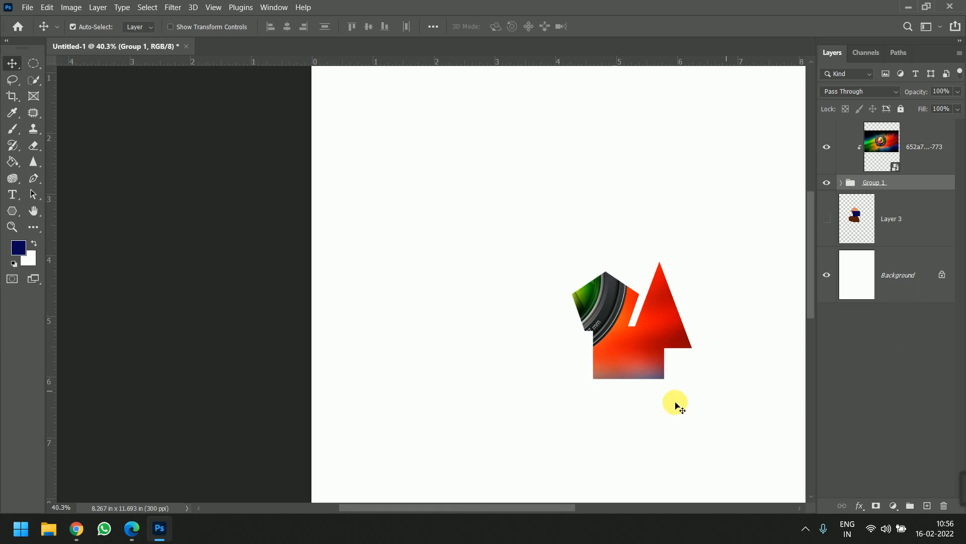
{"action": "scroll", "coordinate": [674, 405], "scroll_direction": "up", "scroll_amount": 3}
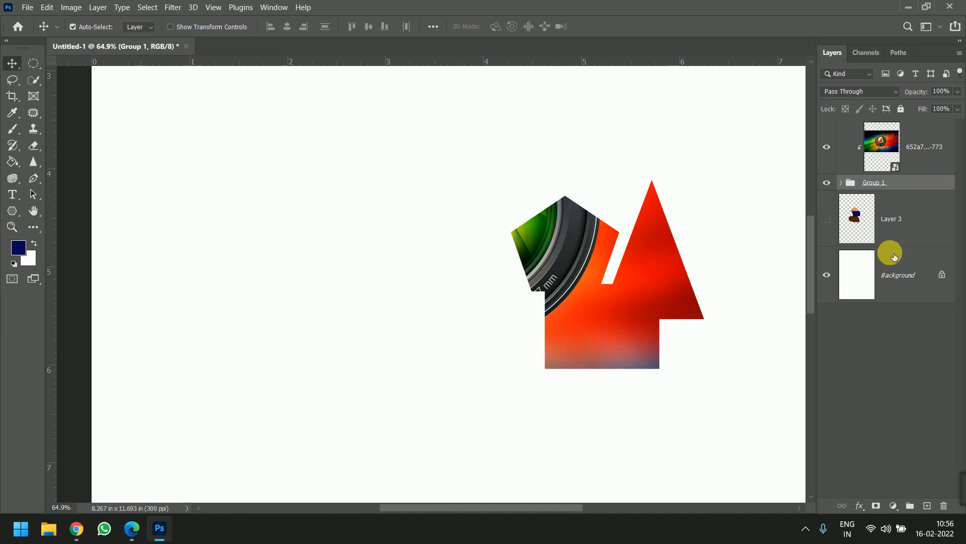
- Expand Group 1 and add a new layer above Rectangle 1 inside it
{"action": "left_click", "coordinate": [841, 182]}
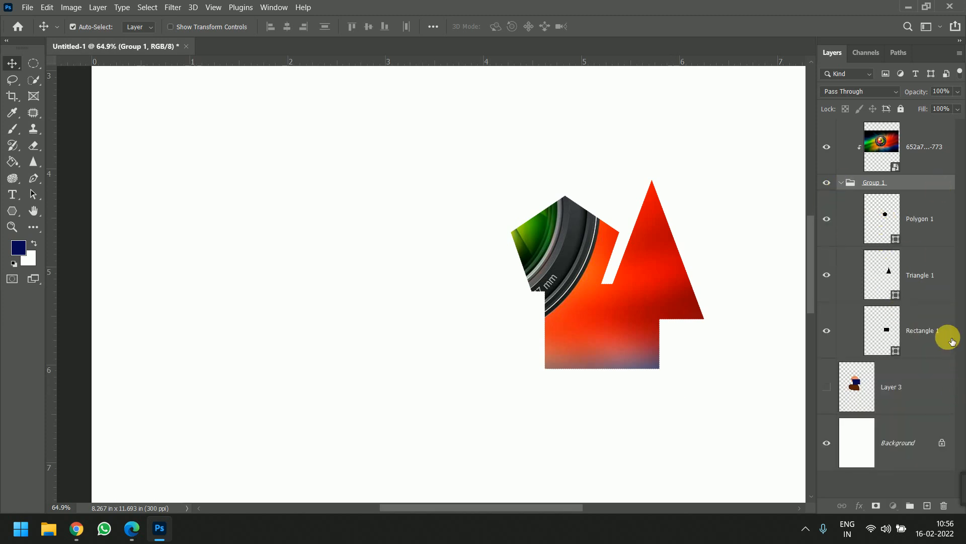
{"action": "left_click", "coordinate": [942, 331]}
{"action": "left_click", "coordinate": [927, 505]}
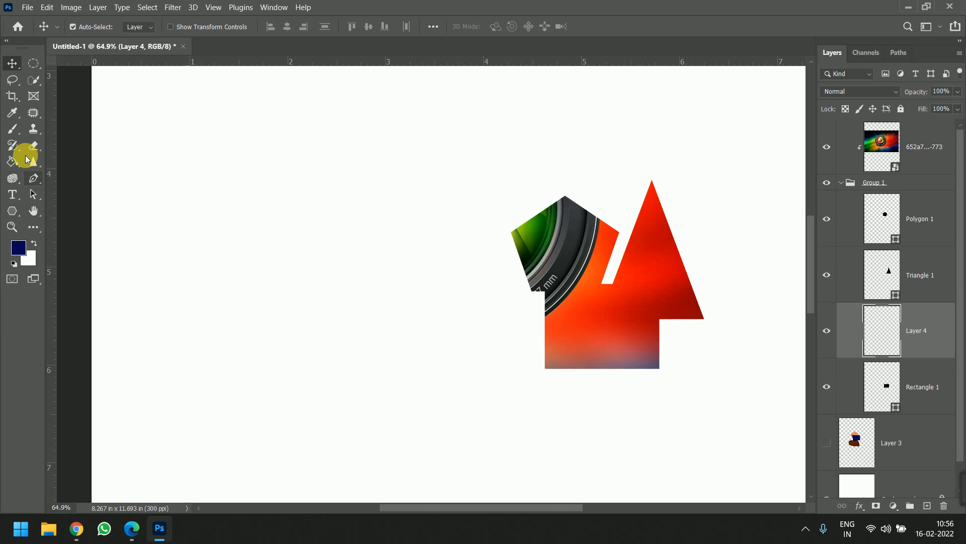
- Draw a closed curved freeform shape of about 737 by 722 px with the Pen tool, overlapping the pentagon and rectangle from the left
{"action": "left_click", "coordinate": [11, 83]}
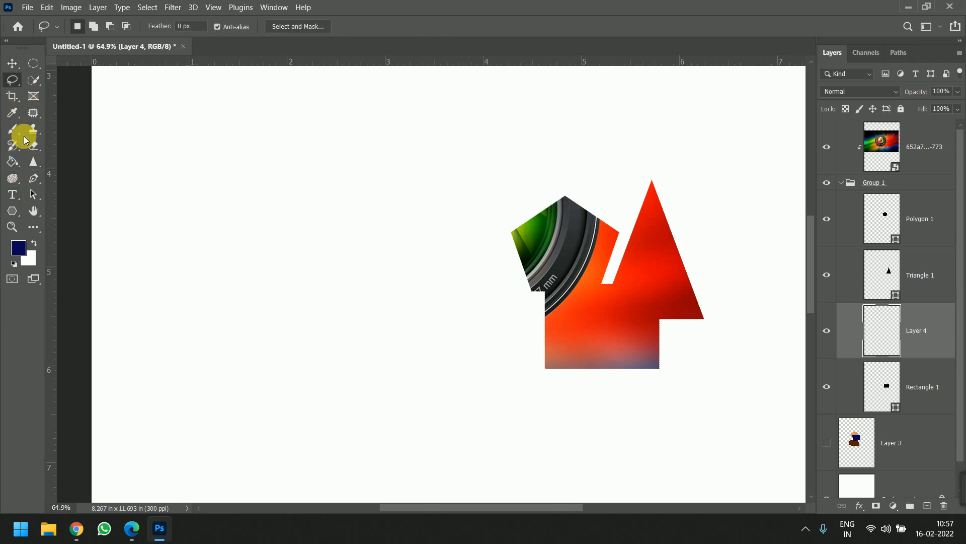
{"action": "left_click", "coordinate": [34, 177]}
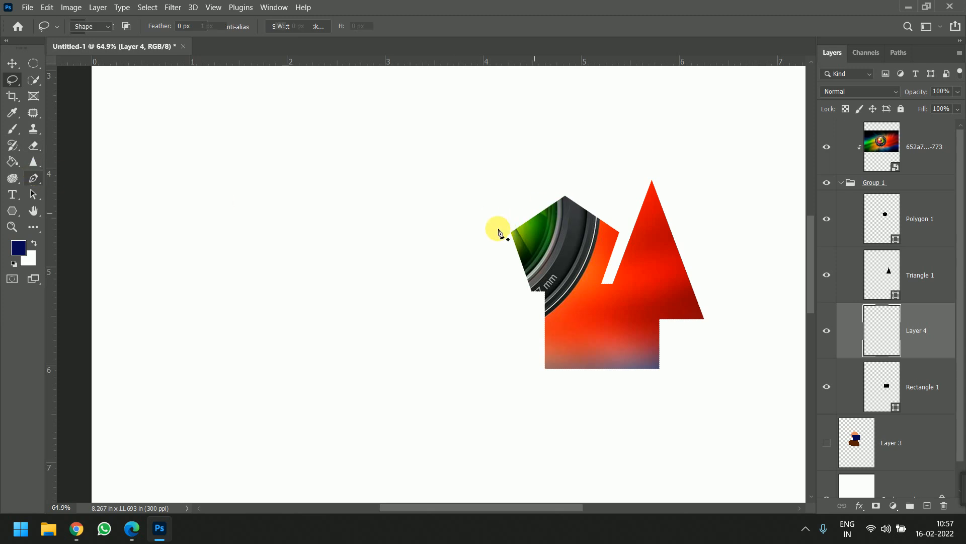
{"action": "left_click", "coordinate": [445, 242]}
{"action": "left_click_drag", "start_coordinate": [504, 173], "coordinate": [545, 184]}
{"action": "left_click_drag", "start_coordinate": [531, 227], "coordinate": [511, 289]}
{"action": "left_click_drag", "start_coordinate": [578, 286], "coordinate": [583, 306]}
{"action": "left_click_drag", "start_coordinate": [563, 372], "coordinate": [499, 407]}
{"action": "left_click_drag", "start_coordinate": [424, 398], "coordinate": [397, 382]}
{"action": "left_click_drag", "start_coordinate": [377, 265], "coordinate": [434, 227]}
{"action": "left_click", "coordinate": [446, 243]}
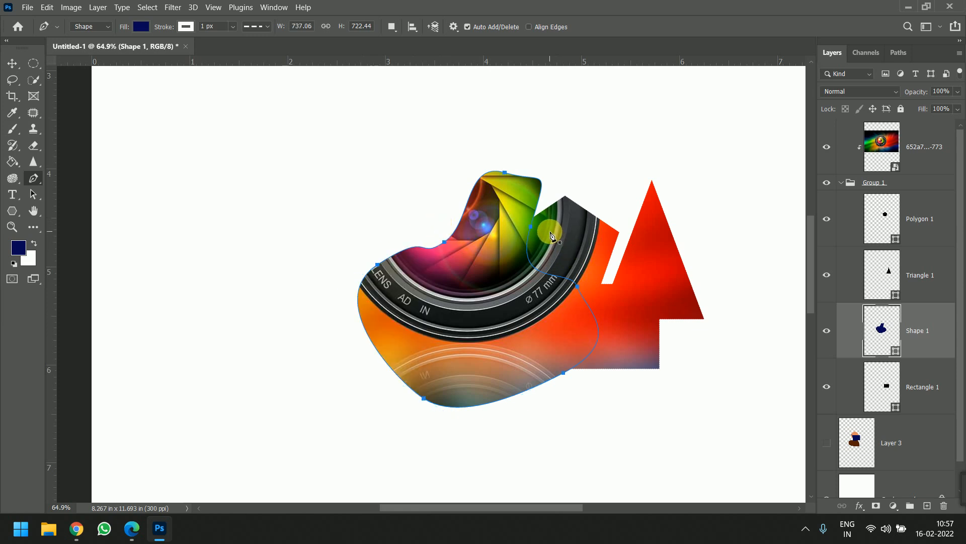
{"action": "left_click", "coordinate": [12, 63]}
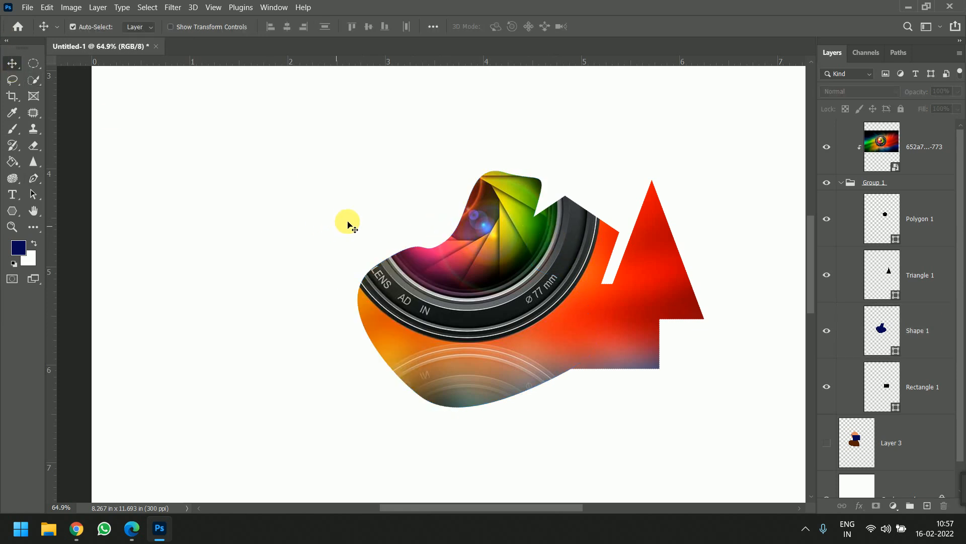
{"action": "left_click", "coordinate": [339, 226]}
- Examine the lens image clipped to the combined shapes of Group 1 at several magnifications, and collapse the group
{"action": "scroll", "coordinate": [444, 214], "scroll_direction": "down", "scroll_amount": 2}
{"action": "scroll", "coordinate": [444, 214], "scroll_direction": "down", "scroll_amount": 1}
{"action": "scroll", "coordinate": [448, 211], "scroll_direction": "up", "scroll_amount": 2}
{"action": "scroll", "coordinate": [467, 204], "scroll_direction": "down", "scroll_amount": 2}
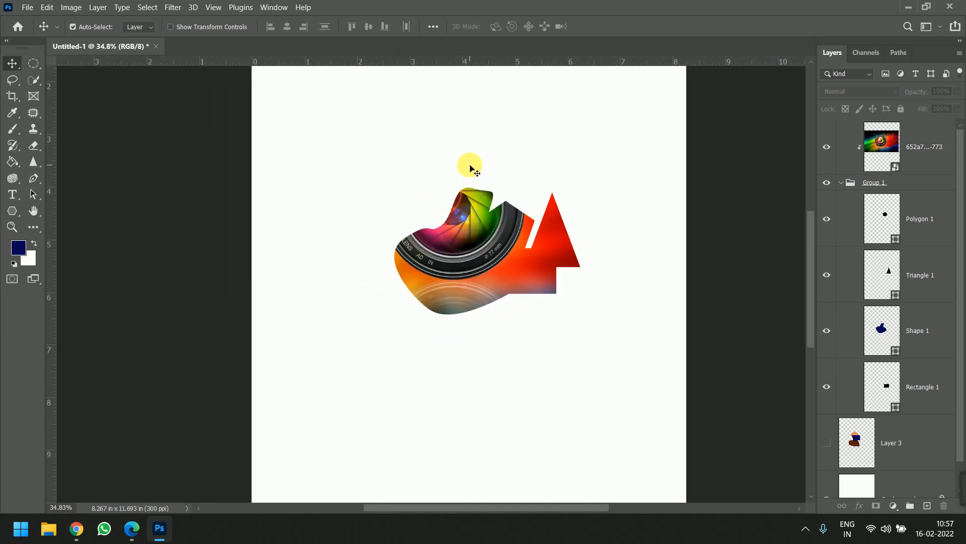
{"action": "scroll", "coordinate": [462, 249], "scroll_direction": "down", "scroll_amount": 1}
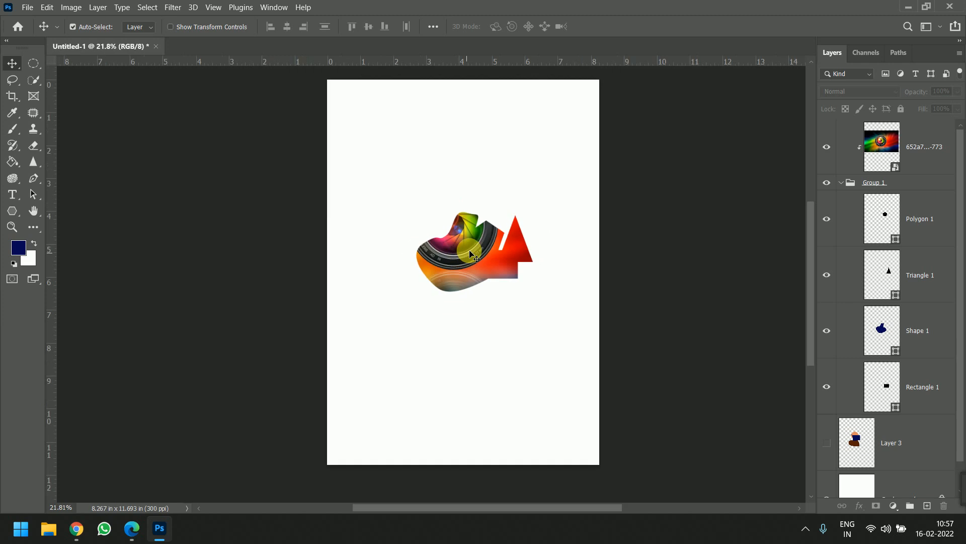
{"action": "scroll", "coordinate": [463, 249], "scroll_direction": "up", "scroll_amount": 4}
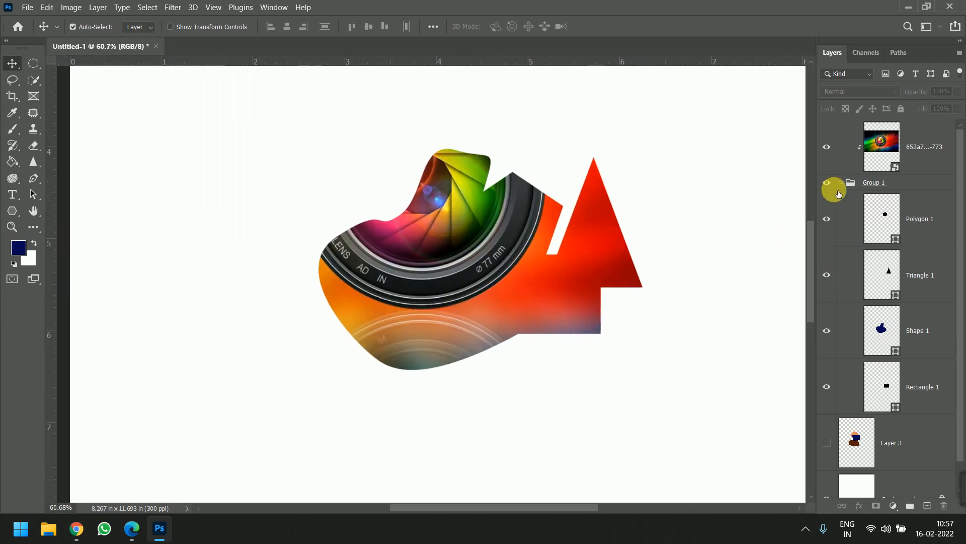
{"action": "left_click", "coordinate": [846, 183]}
{"action": "scroll", "coordinate": [468, 290], "scroll_direction": "down", "scroll_amount": 3}
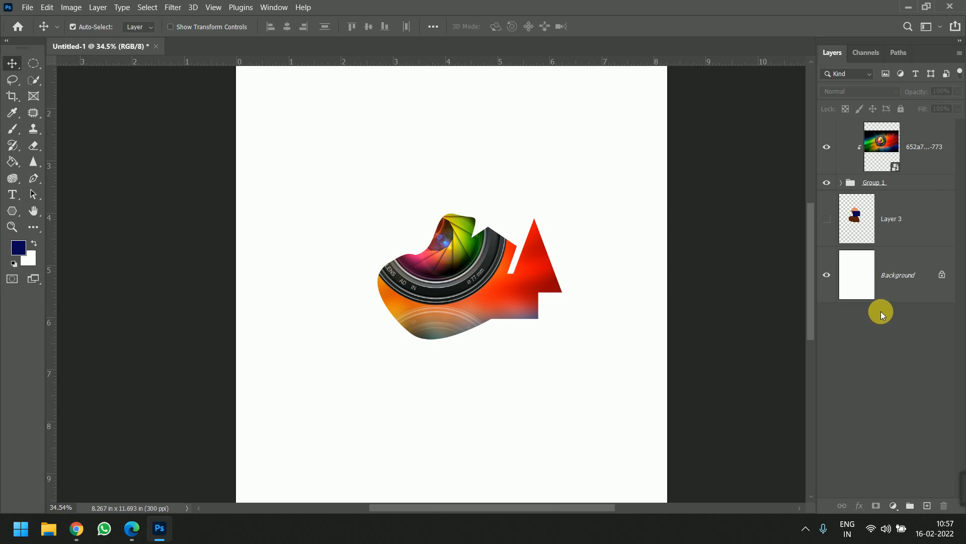
- Hide Group 1 and the Background, and release the lens image from its clipping mask
{"action": "left_click", "coordinate": [904, 183]}
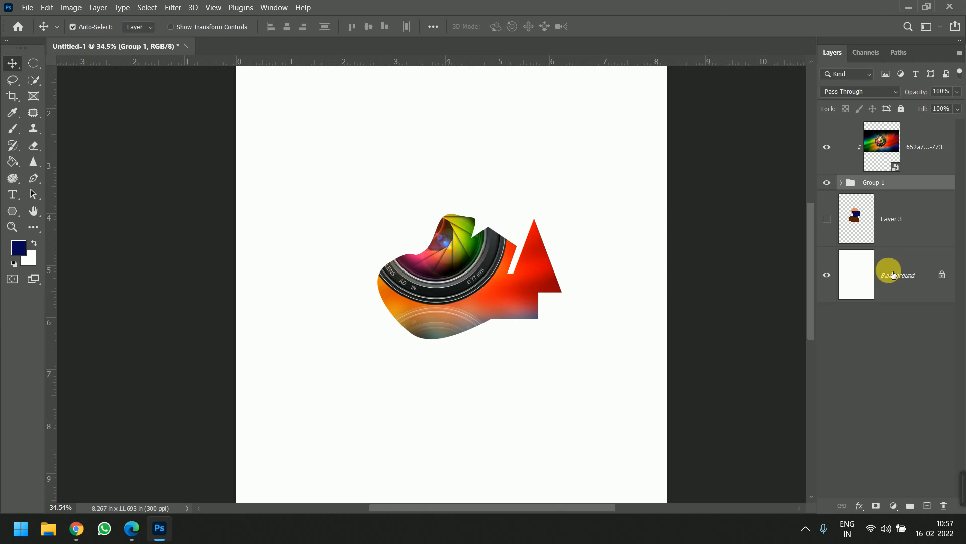
{"action": "left_click_drag", "start_coordinate": [826, 182], "coordinate": [826, 275]}
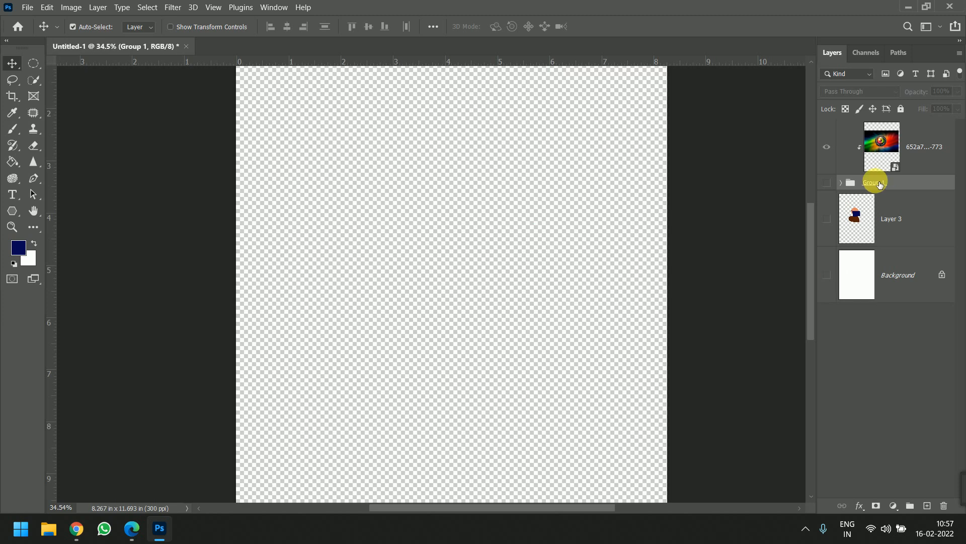
{"action": "left_click_drag", "start_coordinate": [915, 177], "coordinate": [901, 176]}
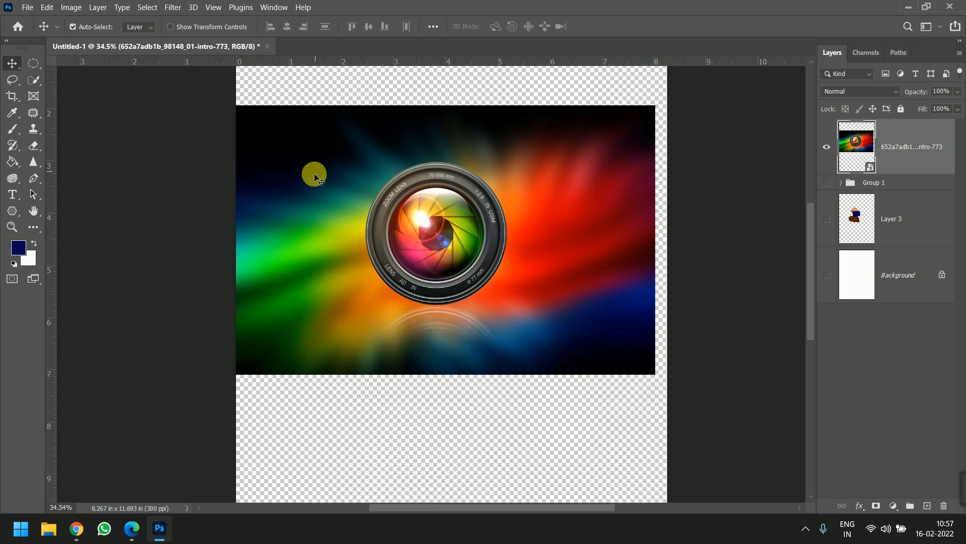
{"action": "left_click", "coordinate": [901, 154], "text": "ctrl"}
{"action": "left_click", "coordinate": [901, 154]}
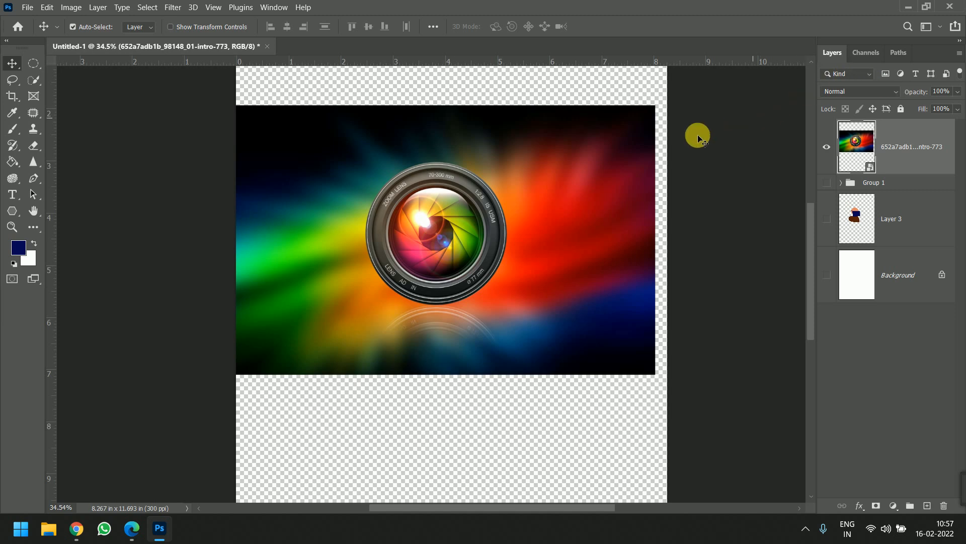
- Activate the Pen tool for the lens image layer and set its drawing mode to Path
{"action": "scroll", "coordinate": [393, 198], "scroll_direction": "up", "scroll_amount": 3}
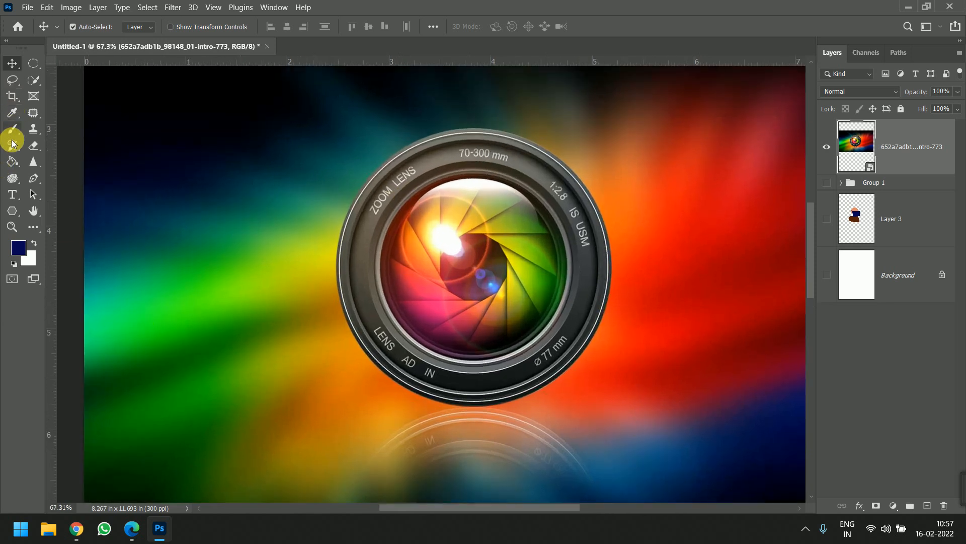
{"action": "left_click", "coordinate": [34, 178]}
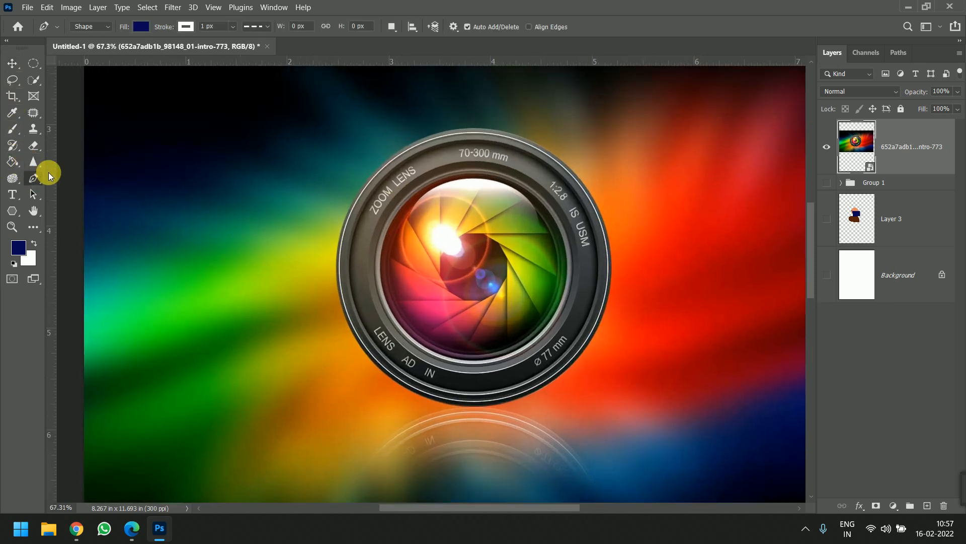
{"action": "left_click", "coordinate": [98, 27]}
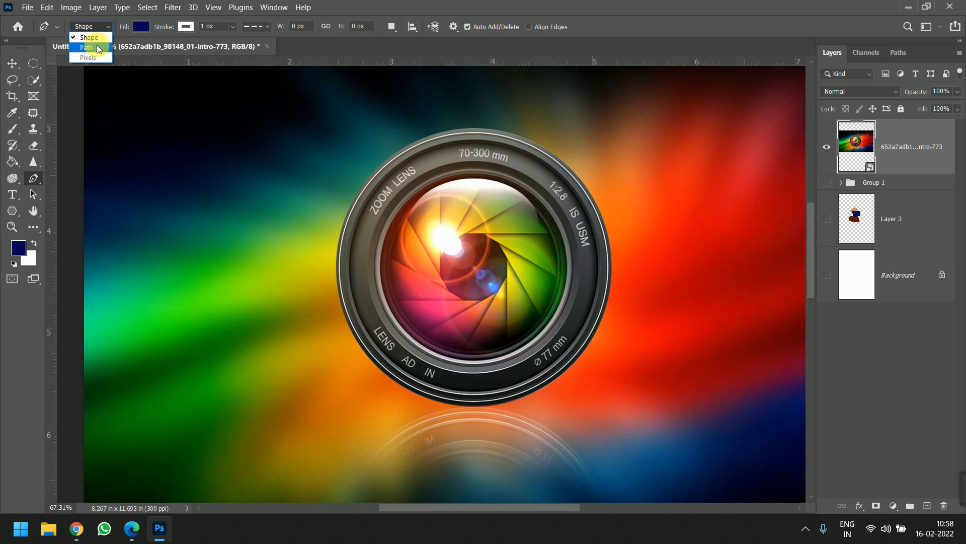
{"action": "left_click", "coordinate": [98, 49]}
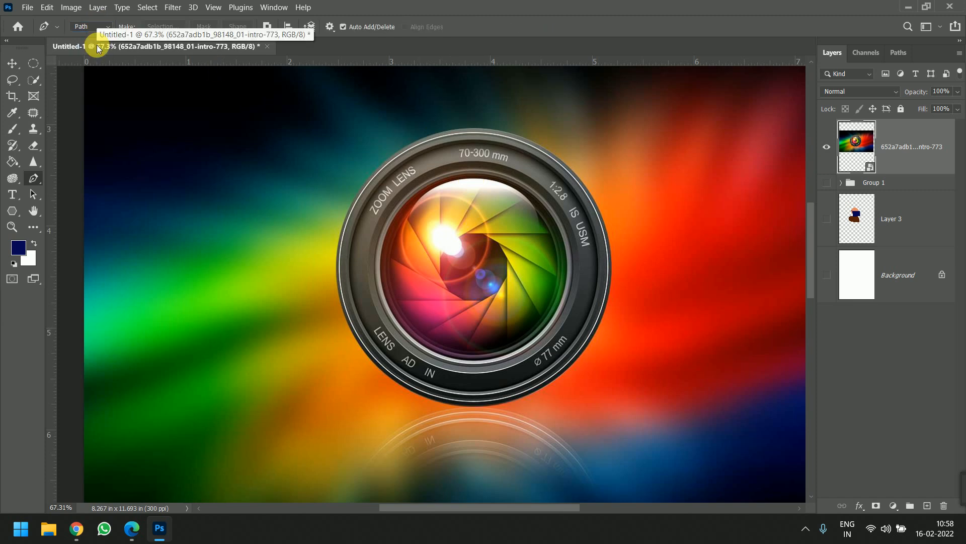
- Draw a closed curved trial shape of about 364 by 469 px over the lens in Shape mode, and delete it
{"action": "left_click", "coordinate": [97, 27]}
{"action": "left_click", "coordinate": [93, 38]}
{"action": "left_click", "coordinate": [425, 169]}
{"action": "left_click_drag", "start_coordinate": [479, 180], "coordinate": [490, 257]}
{"action": "left_click_drag", "start_coordinate": [455, 303], "coordinate": [407, 304]}
{"action": "left_click_drag", "start_coordinate": [365, 235], "coordinate": [374, 223]}
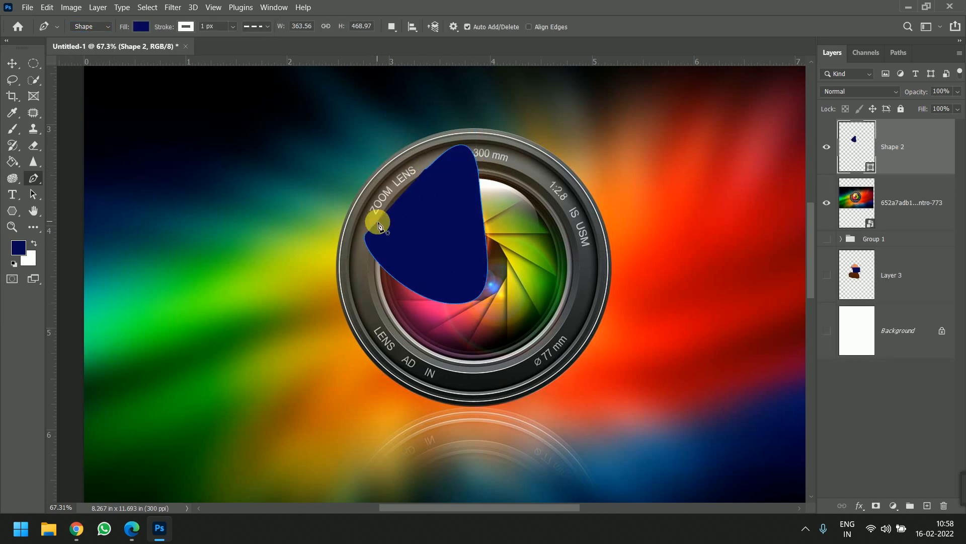
{"action": "key", "text": "Delete"}
- Trace the outer rim of the camera lens with a closed curved path, using the Pen tool in Path mode
{"action": "left_click", "coordinate": [82, 28]}
{"action": "left_click", "coordinate": [88, 48]}
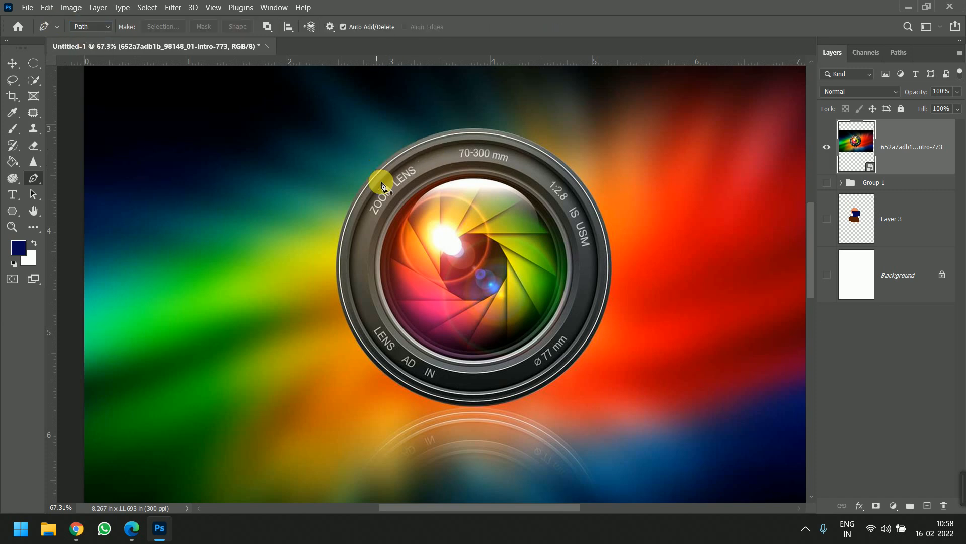
{"action": "left_click", "coordinate": [361, 188]}
{"action": "left_click_drag", "start_coordinate": [586, 139], "coordinate": [605, 145]}
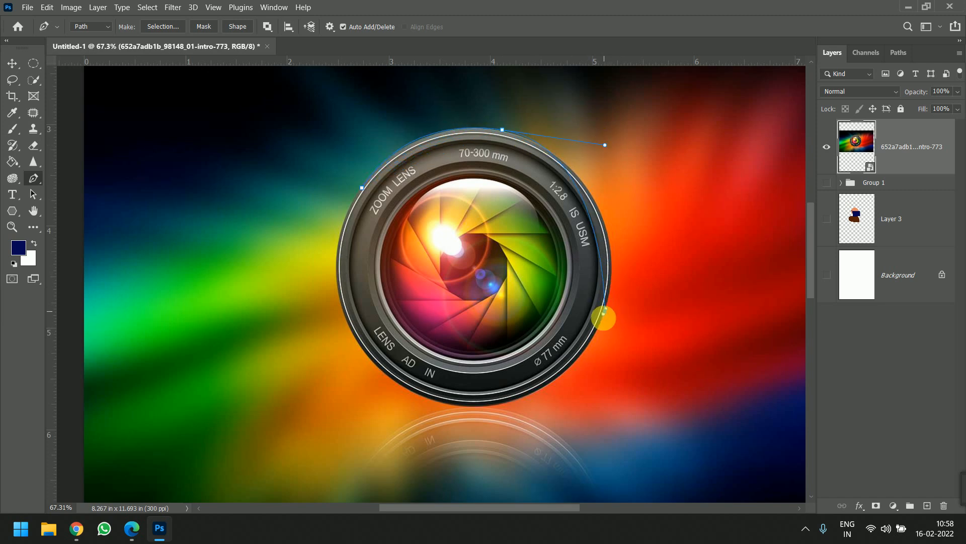
{"action": "left_click_drag", "start_coordinate": [580, 353], "coordinate": [584, 330]}
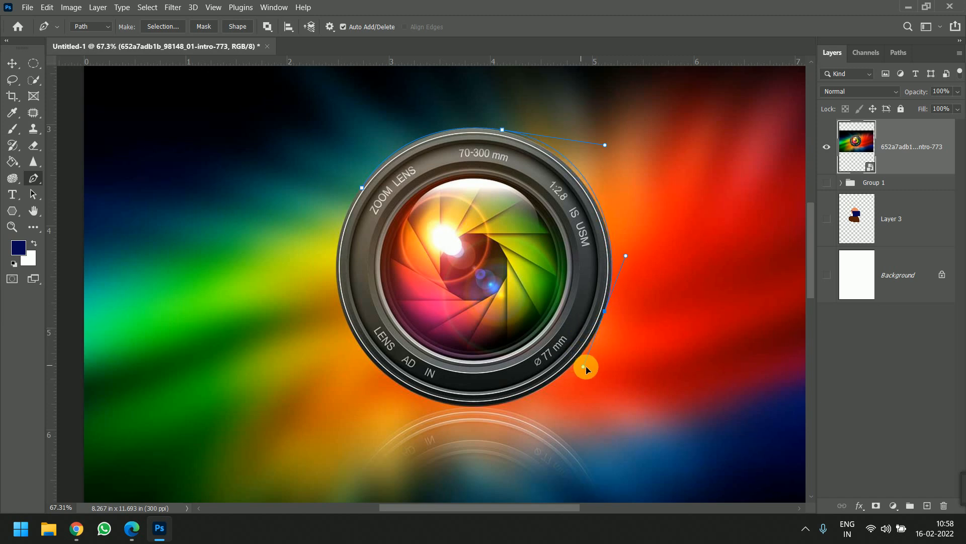
{"action": "left_click_drag", "start_coordinate": [588, 362], "coordinate": [587, 362]}
{"action": "left_click_drag", "start_coordinate": [395, 383], "coordinate": [271, 320]}
{"action": "left_click", "coordinate": [363, 189]}
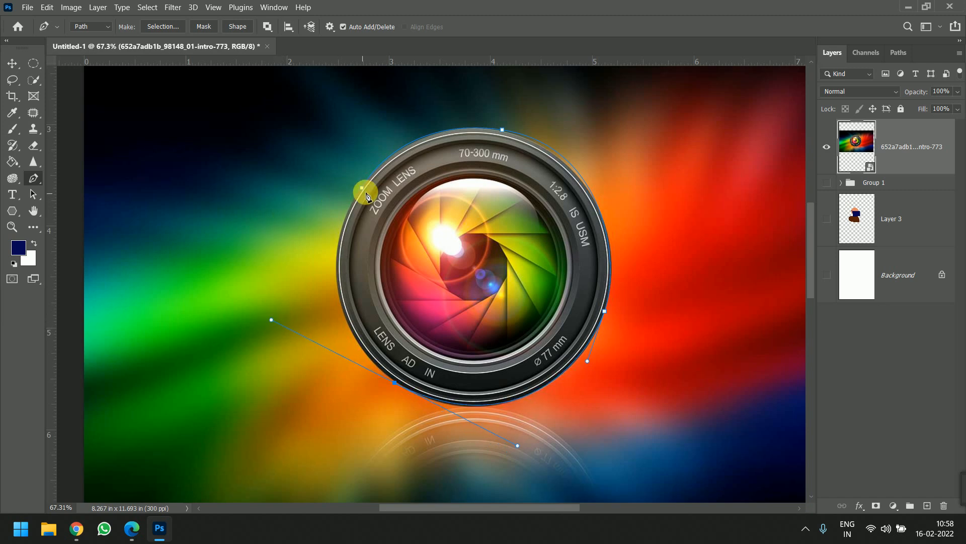
{"action": "left_click_drag", "start_coordinate": [344, 204], "coordinate": [389, 156]}
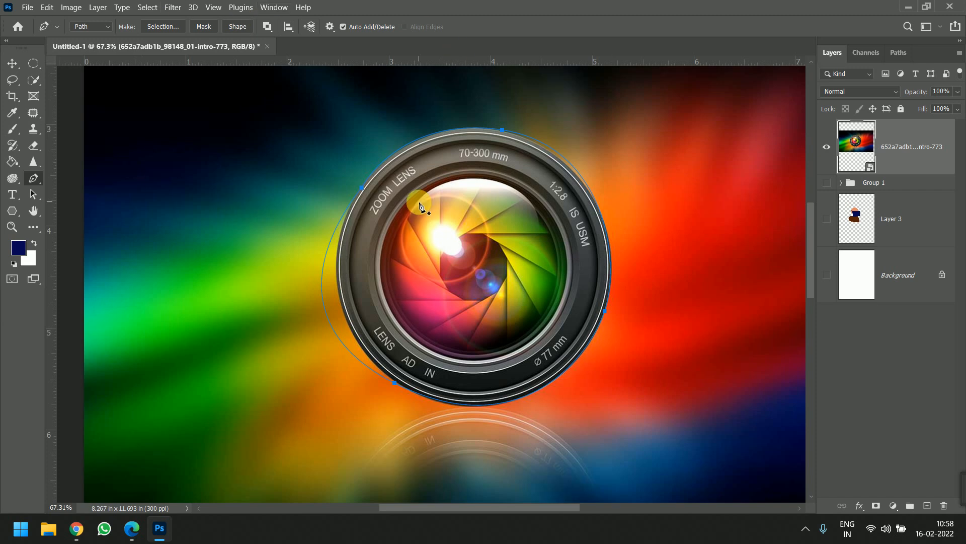
- Create a vector mask on the lens image layer from the traced path, and hide the mask's path outline
{"action": "right_click", "coordinate": [502, 275]}
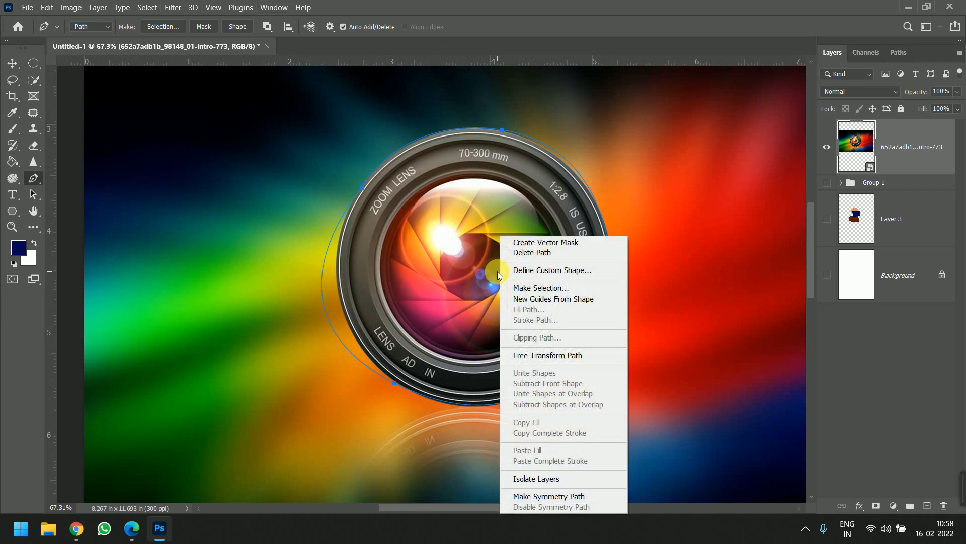
{"action": "left_click", "coordinate": [550, 243]}
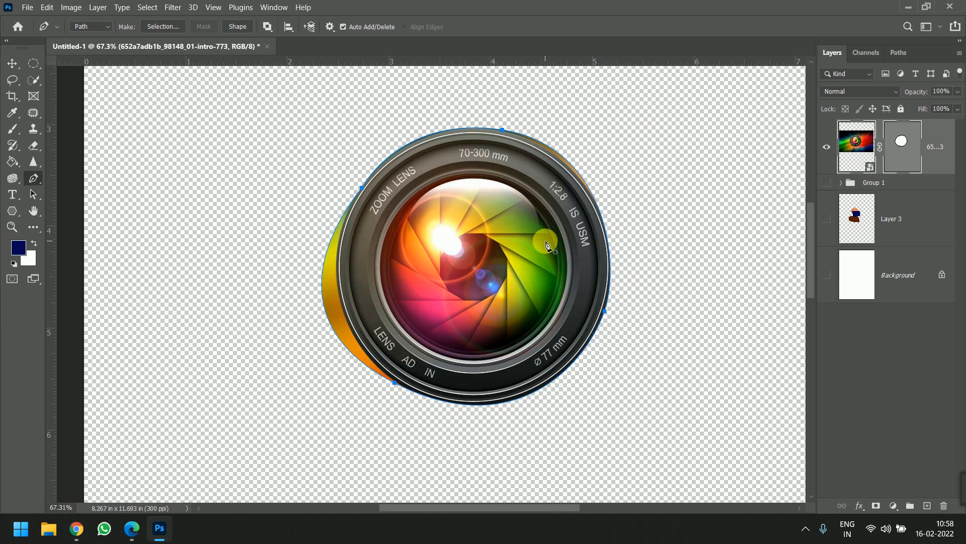
{"action": "left_click", "coordinate": [902, 150]}
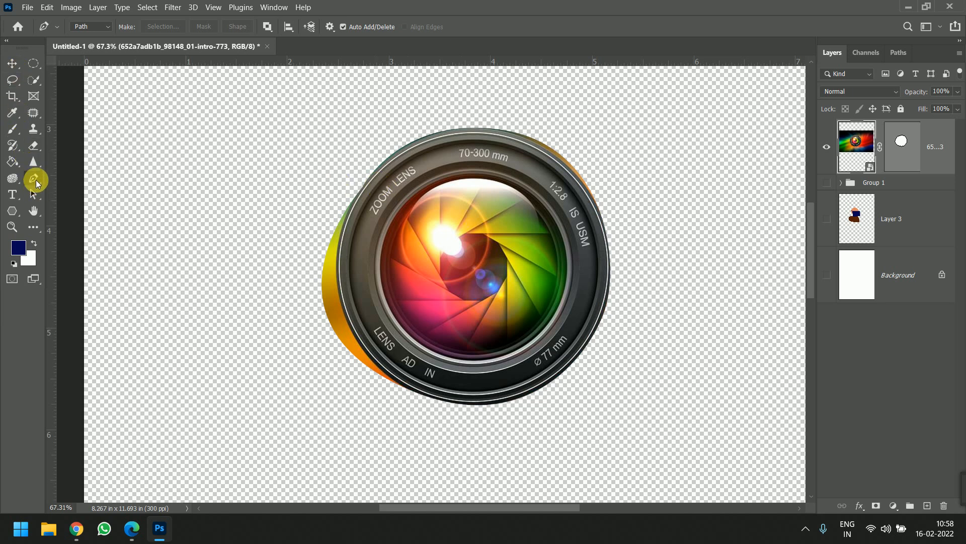
- Select the whole vector mask path with the Path Selection tool and shift it slightly along the lens rim
{"action": "right_click", "coordinate": [36, 182]}
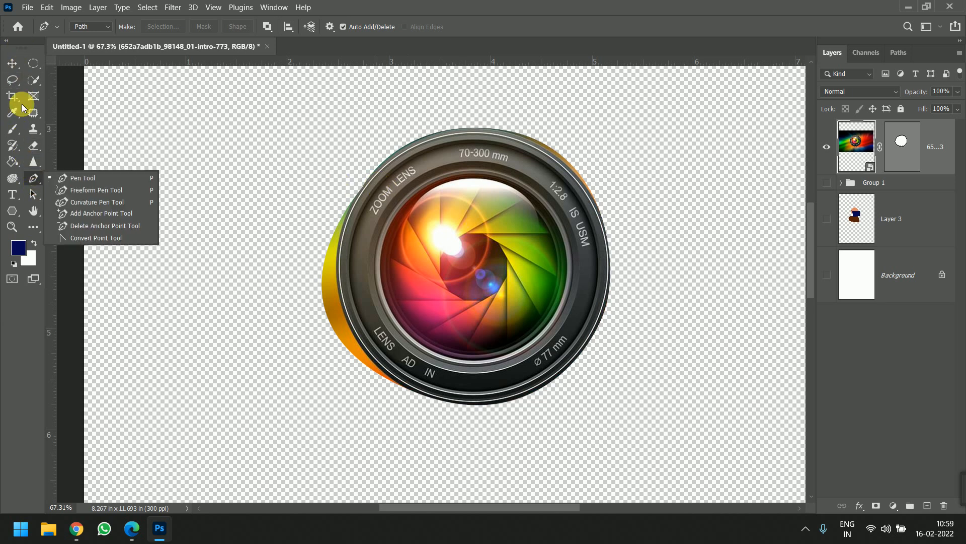
{"action": "left_click", "coordinate": [31, 195]}
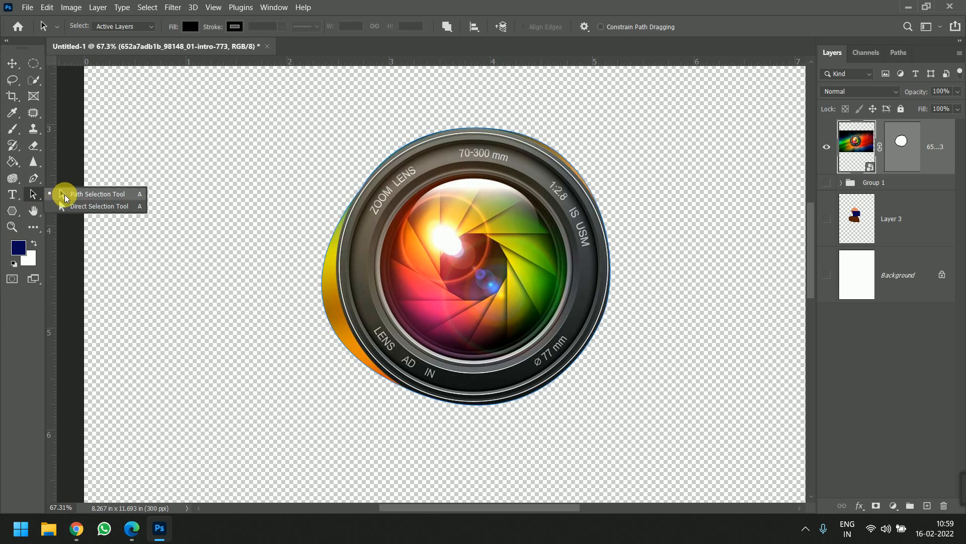
{"action": "left_click", "coordinate": [66, 196]}
{"action": "mouse_move", "coordinate": [501, 143]}
{"action": "left_mouse_down"}
{"action": "mouse_move", "coordinate": [517, 134]}
{"action": "mouse_move", "coordinate": [502, 121]}
{"action": "mouse_move", "coordinate": [512, 119]}
{"action": "mouse_move", "coordinate": [511, 141]}
{"action": "mouse_move", "coordinate": [503, 130]}
{"action": "left_mouse_up"}
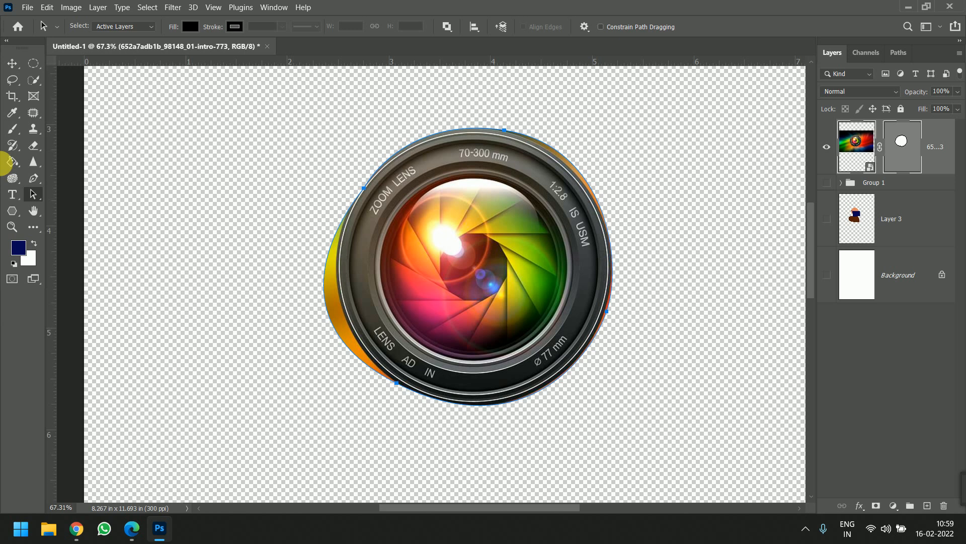
- Adjust the curve handles of the mask path's top anchor with the Direct Selection tool to follow the lens's upper-right rim
{"action": "right_click", "coordinate": [33, 195]}
{"action": "left_click", "coordinate": [363, 188]}
{"action": "left_click_drag", "start_coordinate": [402, 116], "coordinate": [438, 126]}
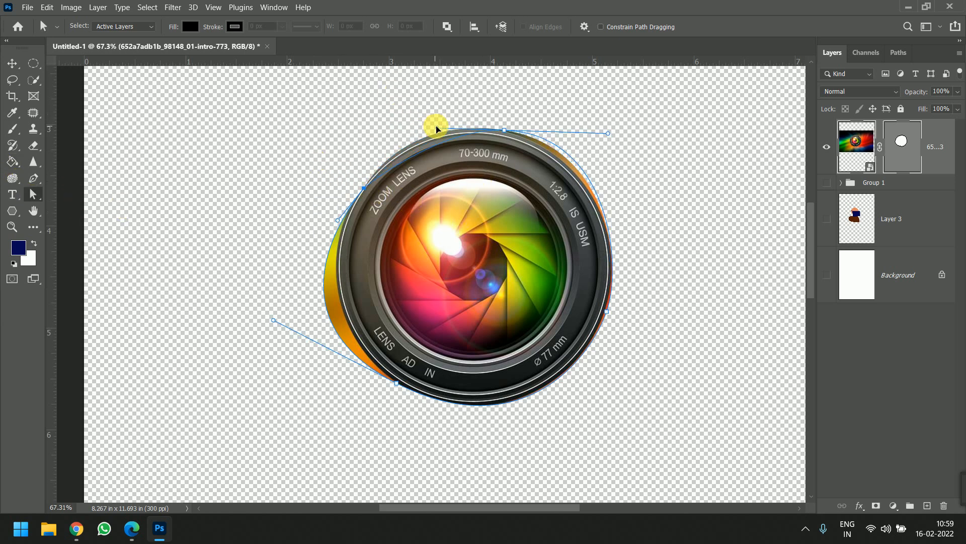
{"action": "left_click_drag", "start_coordinate": [613, 135], "coordinate": [613, 163]}
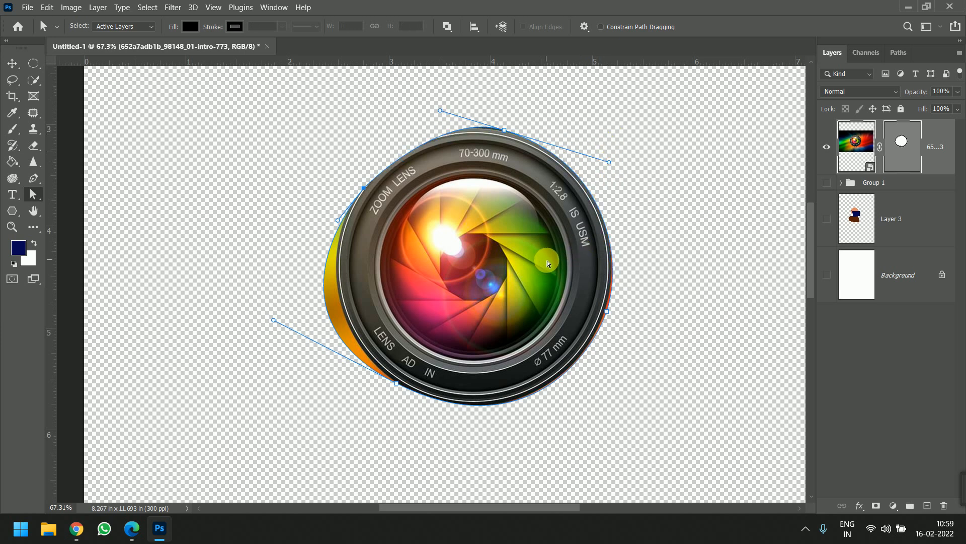